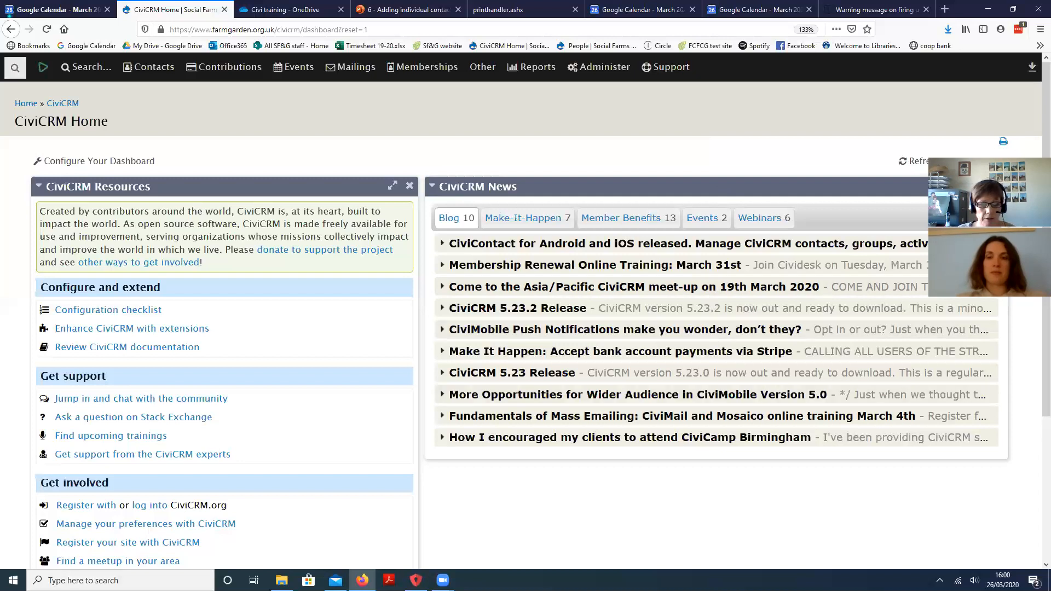
click(336, 580)
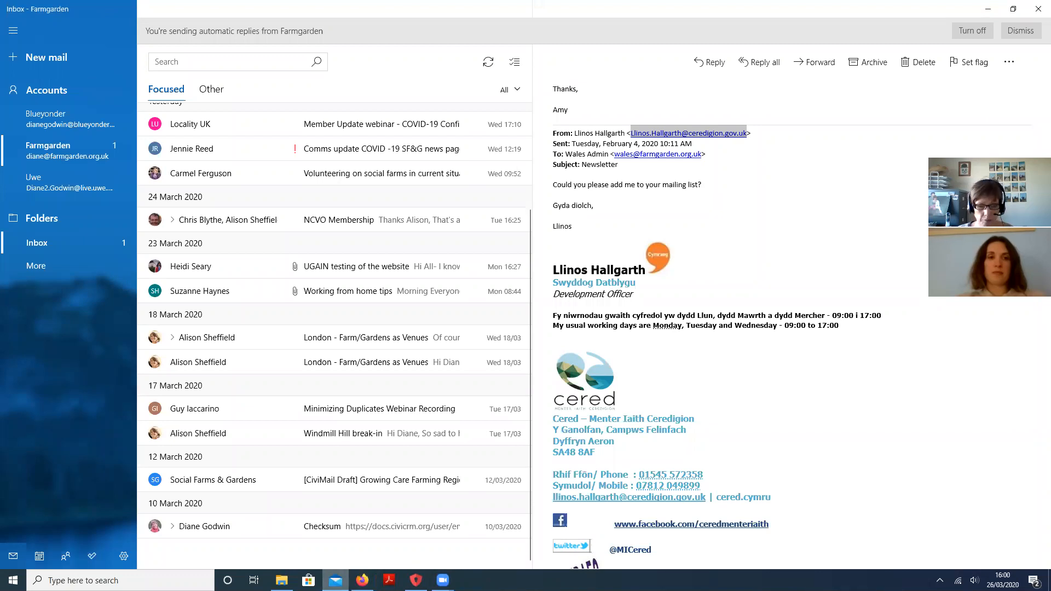
click(362, 581)
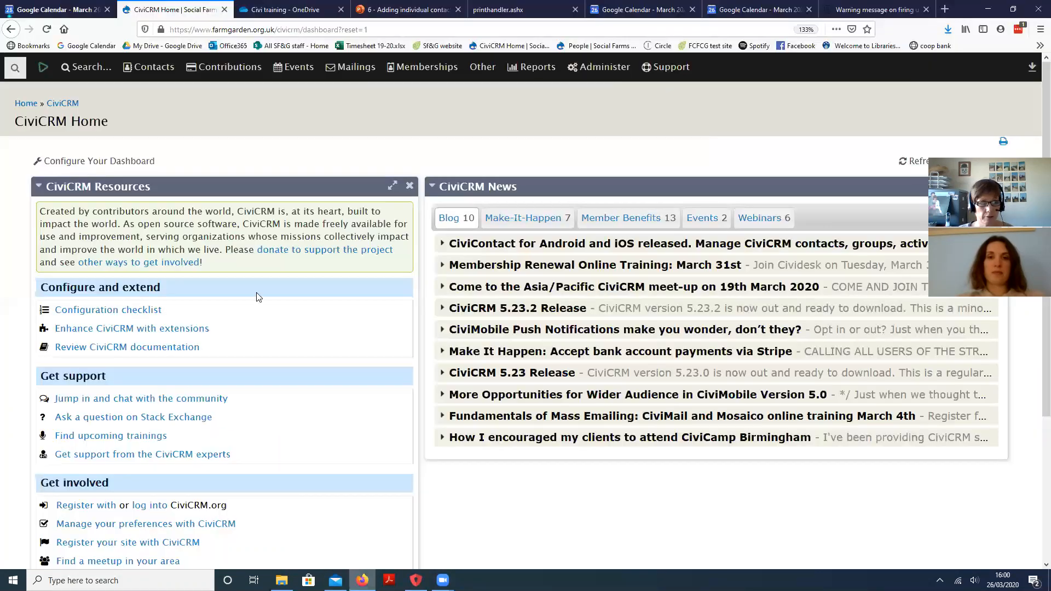
mouse_move(17, 66)
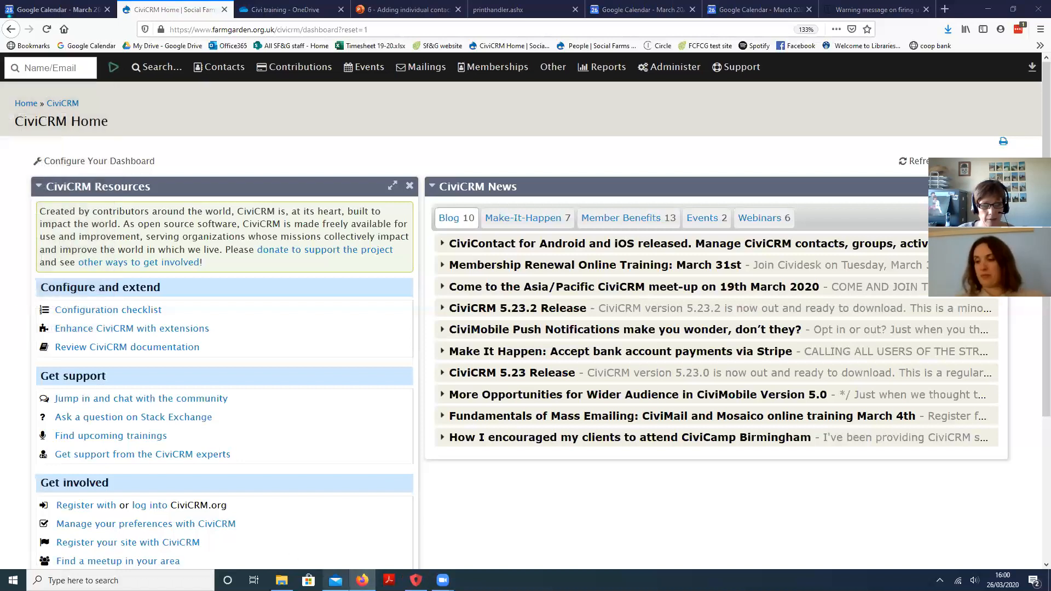
click(335, 580)
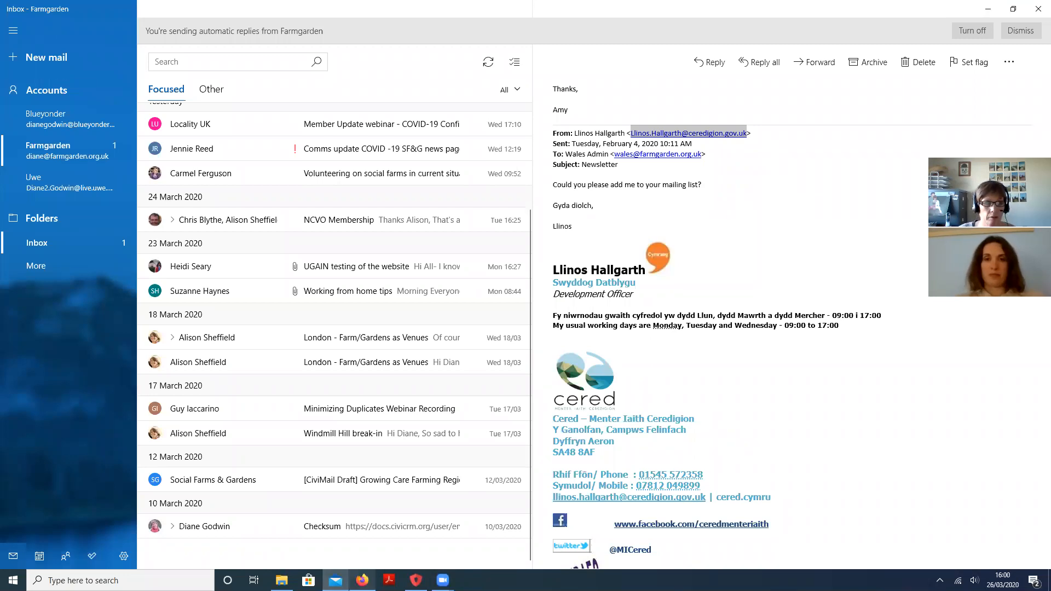
click(362, 580)
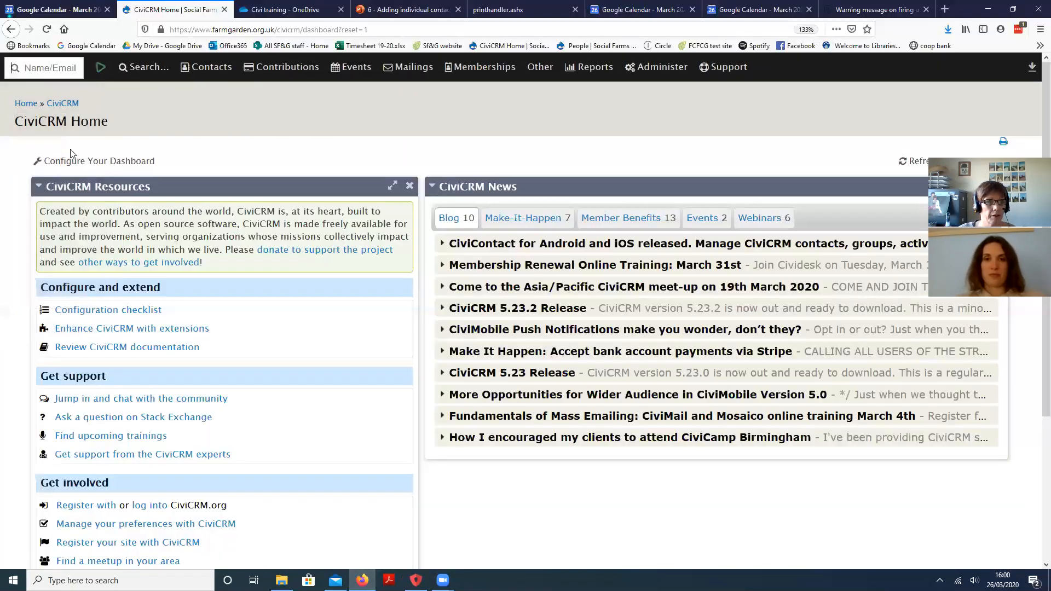
click(44, 60)
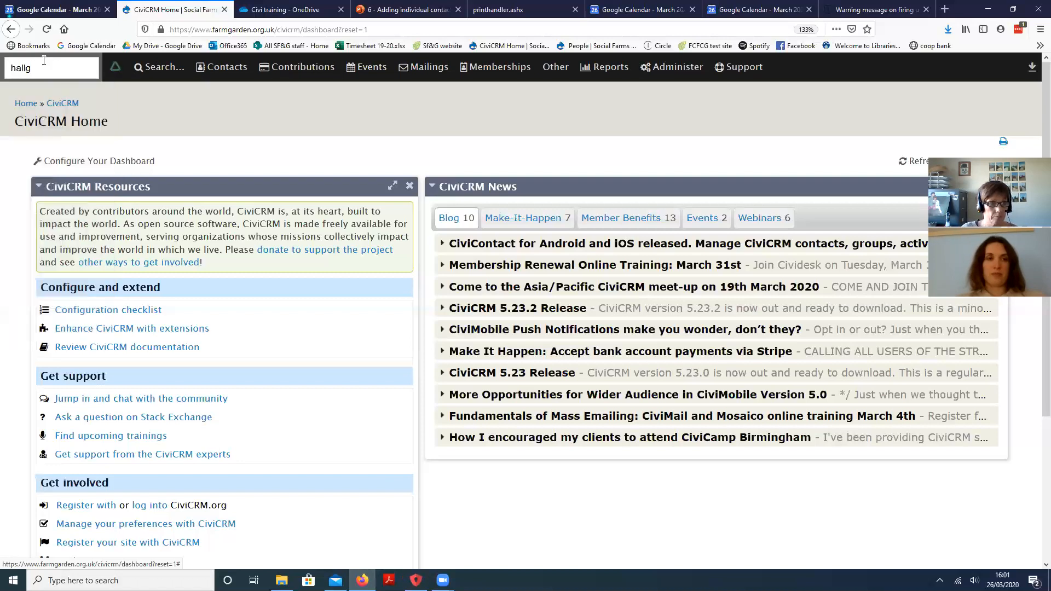
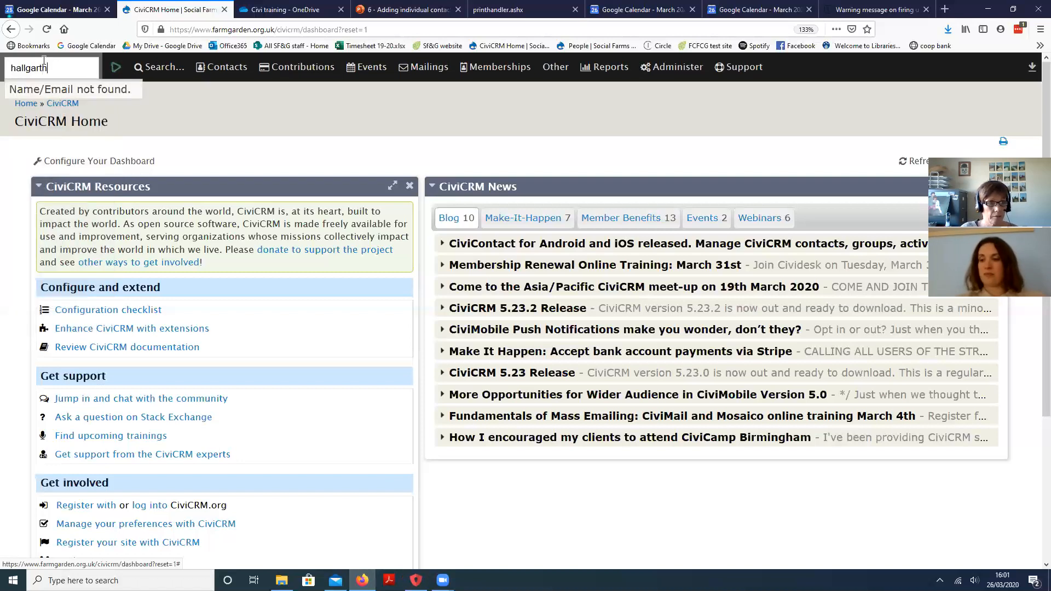
text(,)
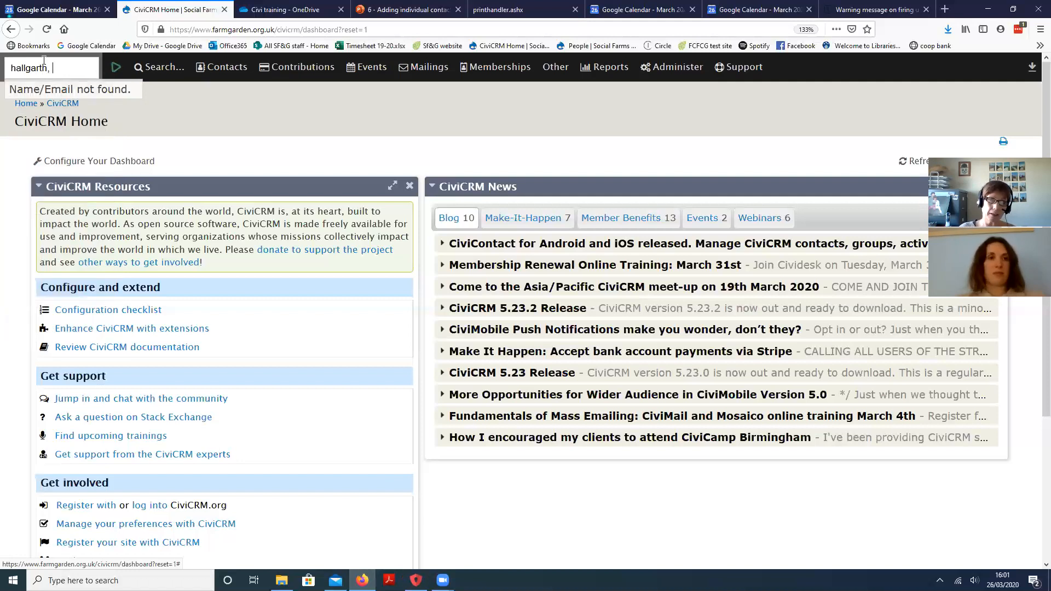
key(BackSpace)
key(BackSpace)
key(BackSpace)
key(BackSpace)
key(BackSpace)
key(BackSpace)
key(BackSpace)
key(BackSpace)
key(BackSpace)
text(halg)
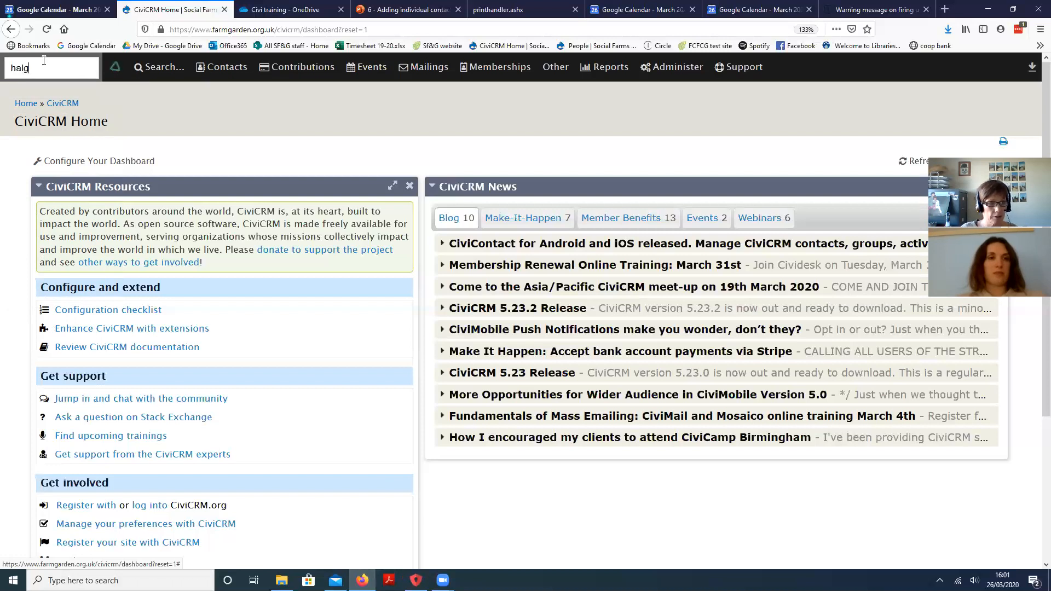
text(arth)
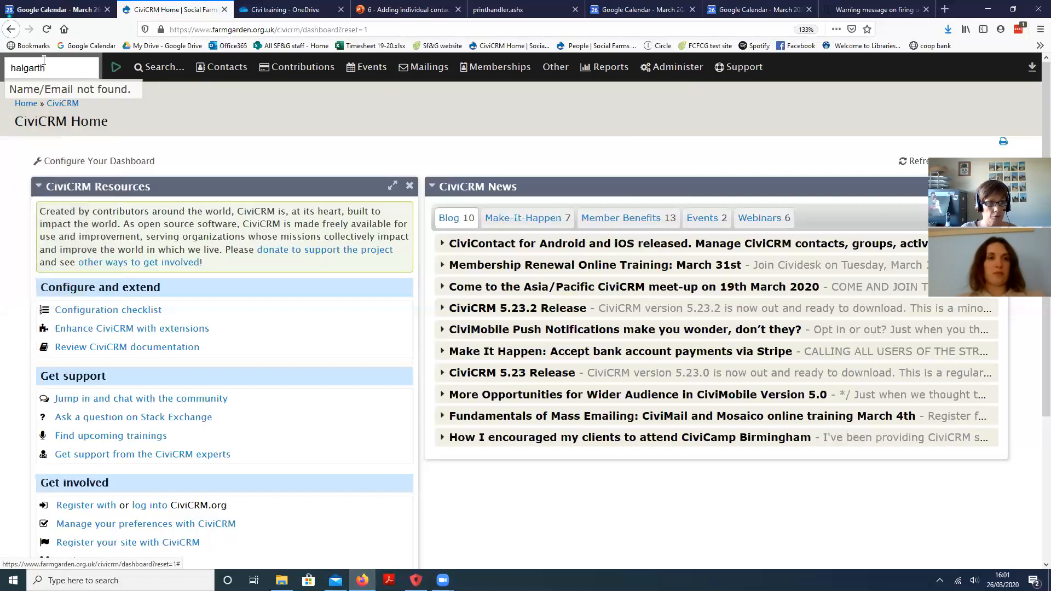
key(BackSpace)
key(BackSpace)
key(BackSpace)
key(BackSpace)
key(BackSpace)
key(BackSpace)
key(BackSpace)
key(BackSpace)
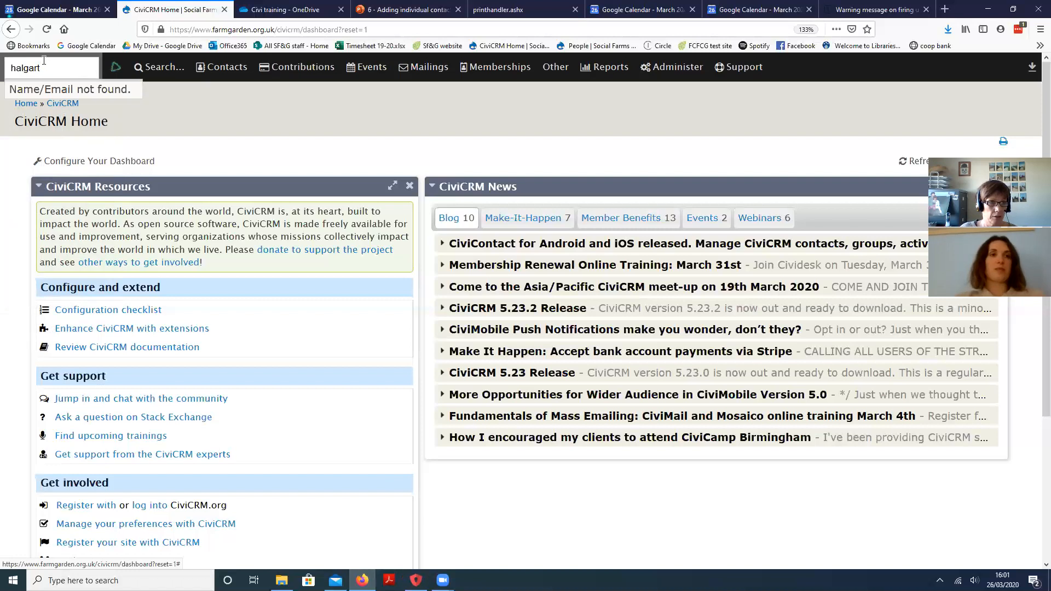
text(garth)
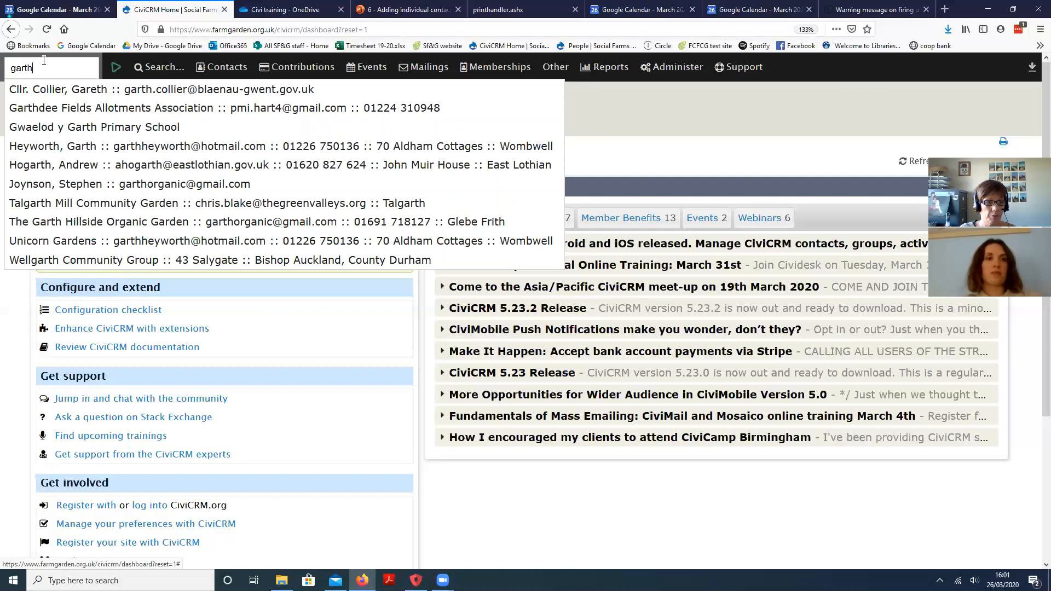
key(BackSpace)
key(BackSpace)
key(BackSpace)
key(BackSpace)
key(BackSpace)
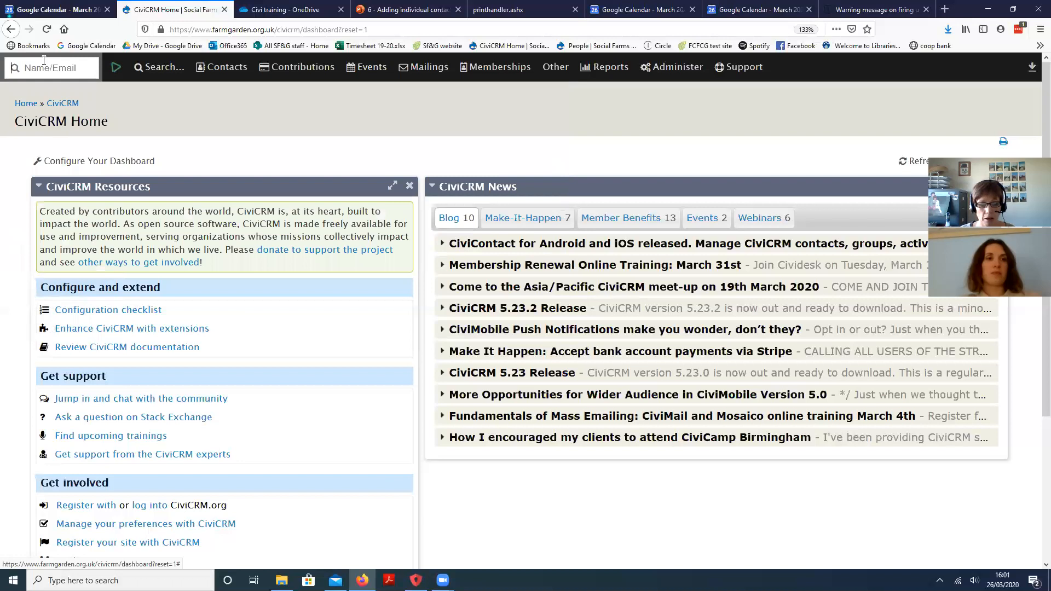
- Search contacts for the ceredigion.gov.uk domain, then start a new Individual contact
click(31, 68)
text(@ceredigion.gov.uk)
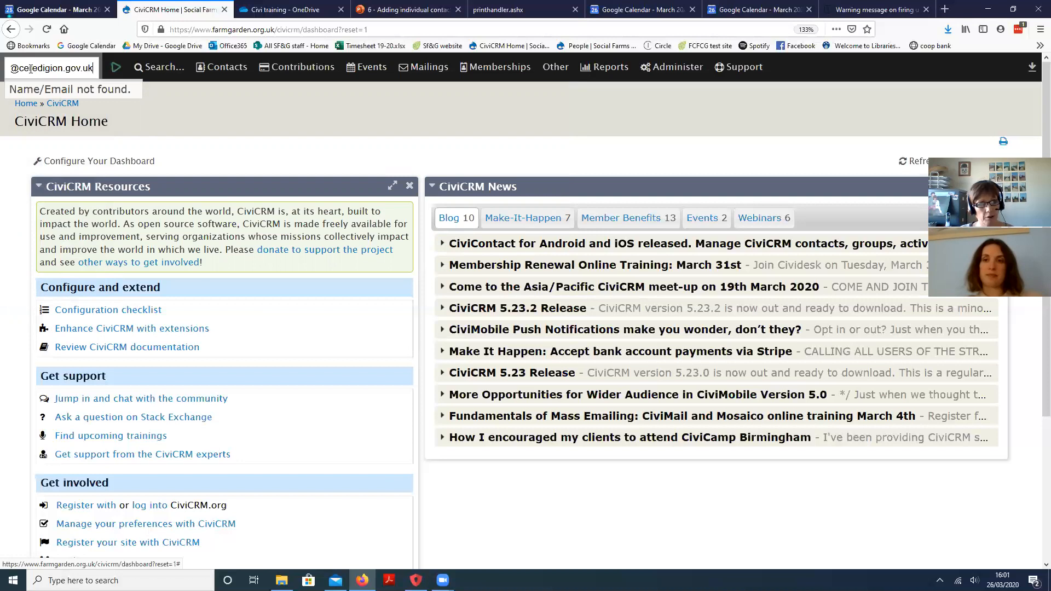
click(220, 72)
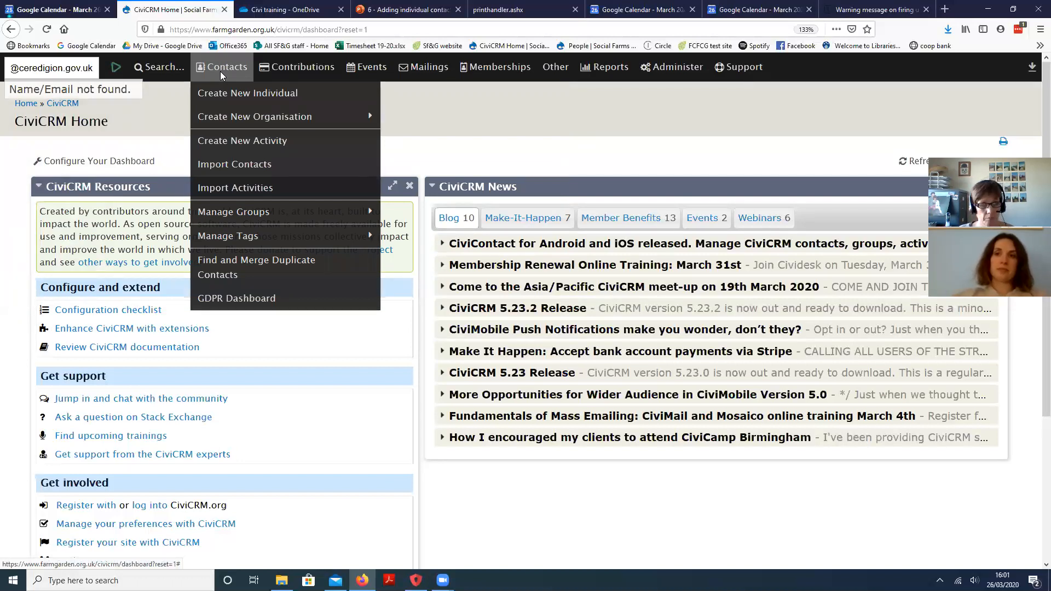
mouse_move(83, 72)
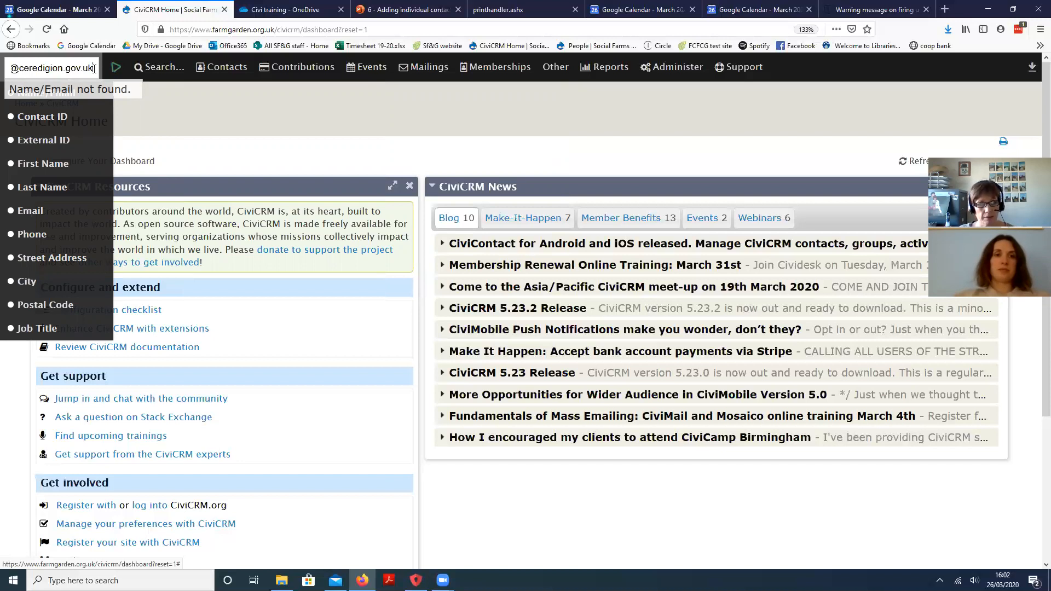
mouse_move(223, 69)
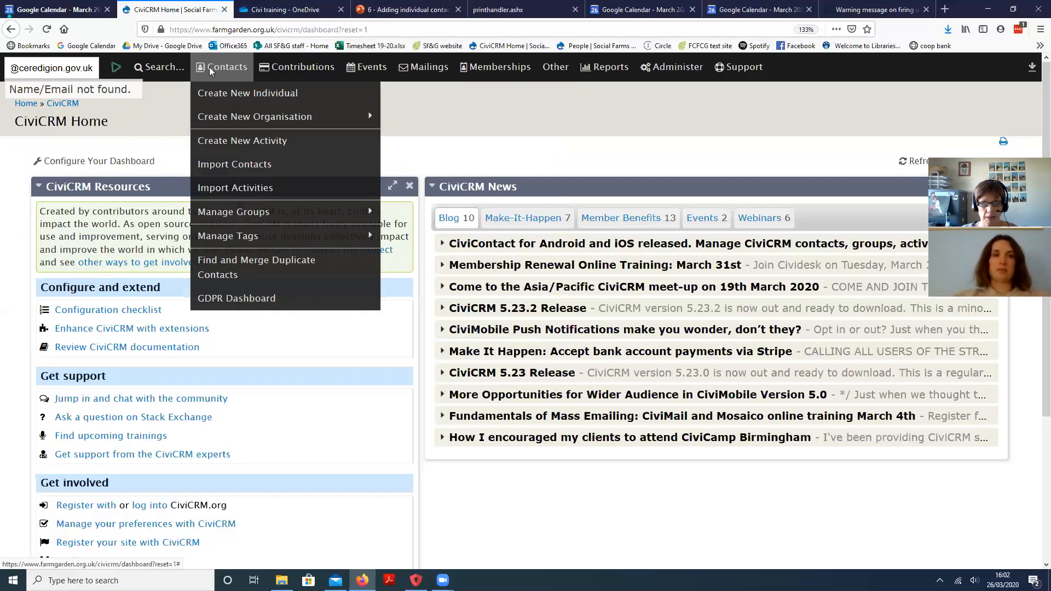
click(227, 97)
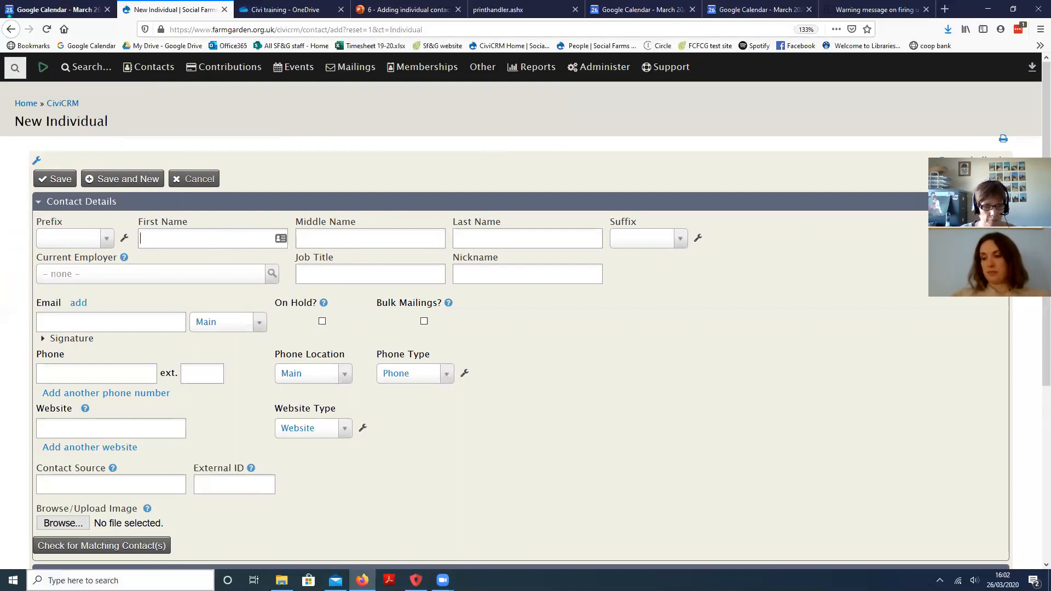
- Paste the contact's email address from the request and enter her first name
click(121, 320)
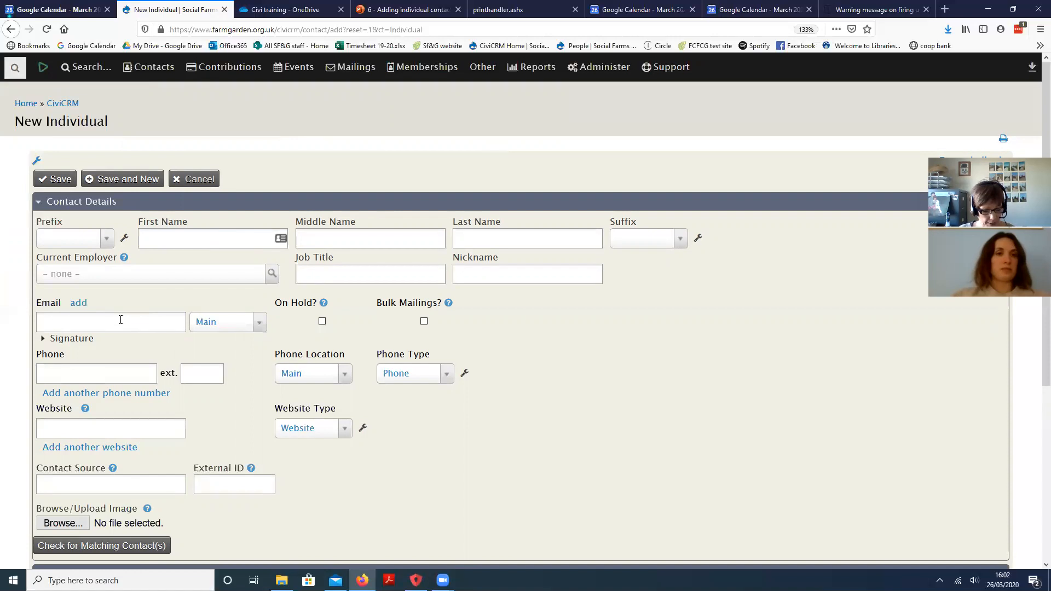
key(ctrl+v)
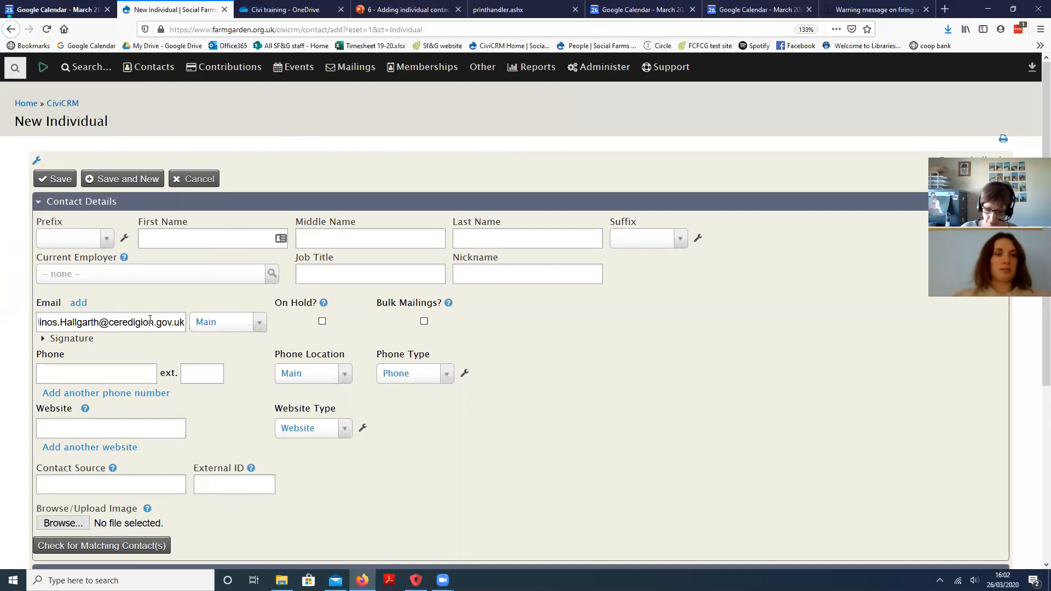
key(Left)
key(Left)
key(Left)
key(Left)
key(Left)
key(Left)
click(162, 245)
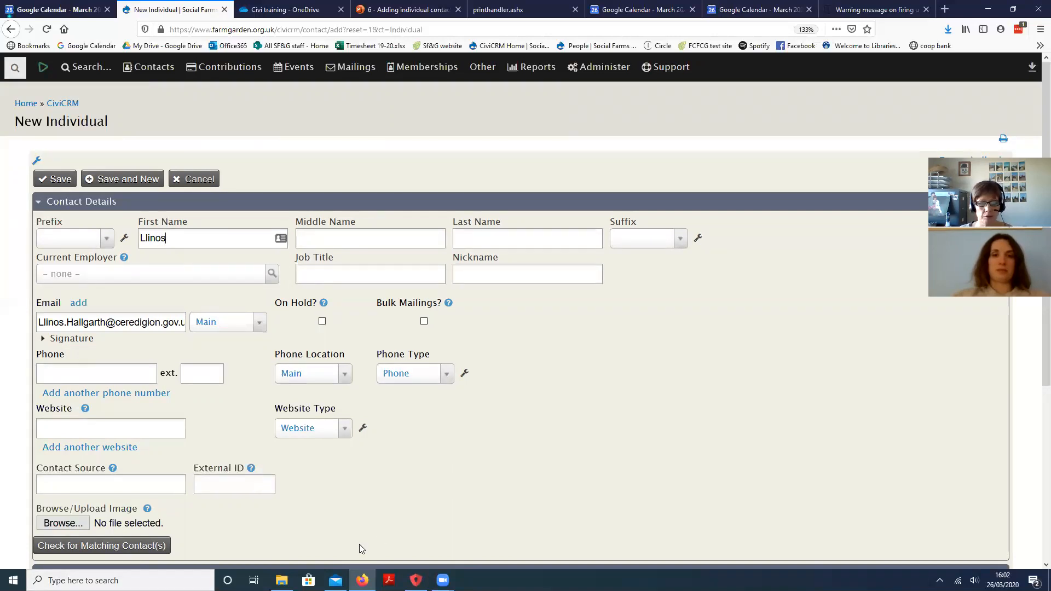
- After reviewing the duplicates training slide, enter the contact's surname and run Check for Matching Contact(s)
click(401, 16)
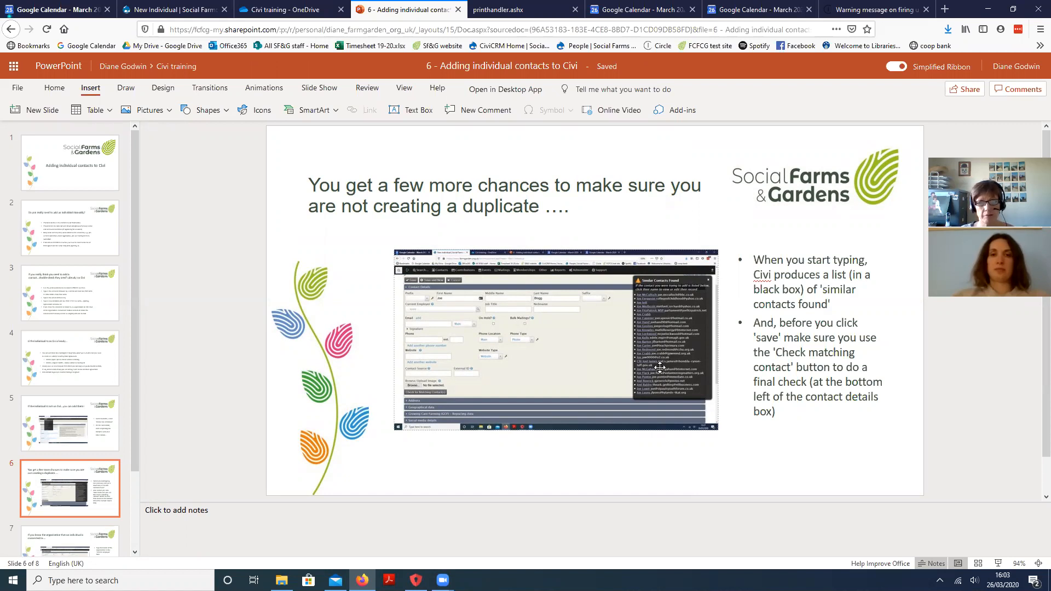
click(209, 12)
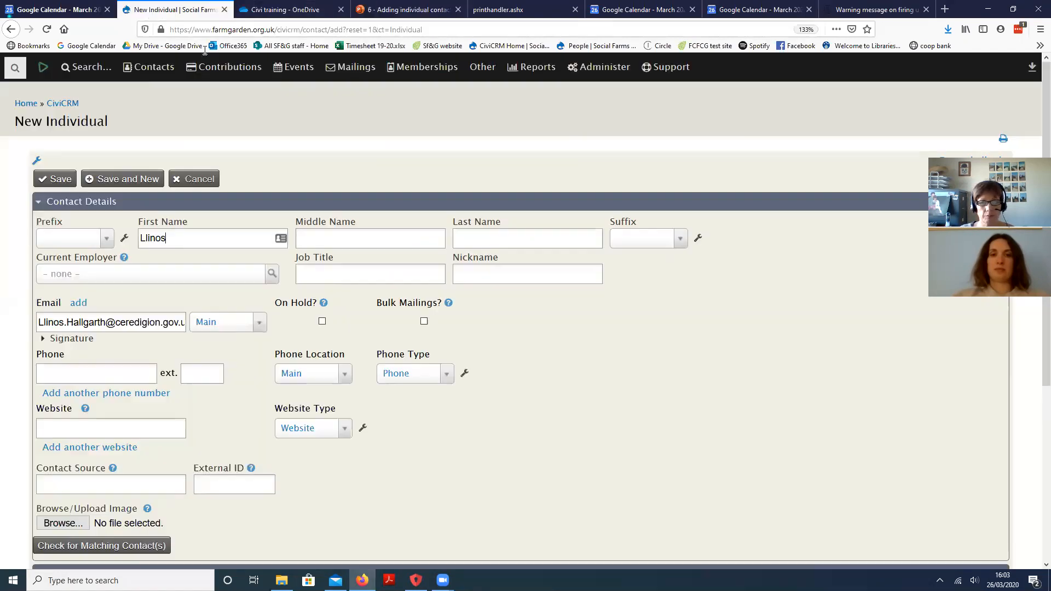
click(469, 241)
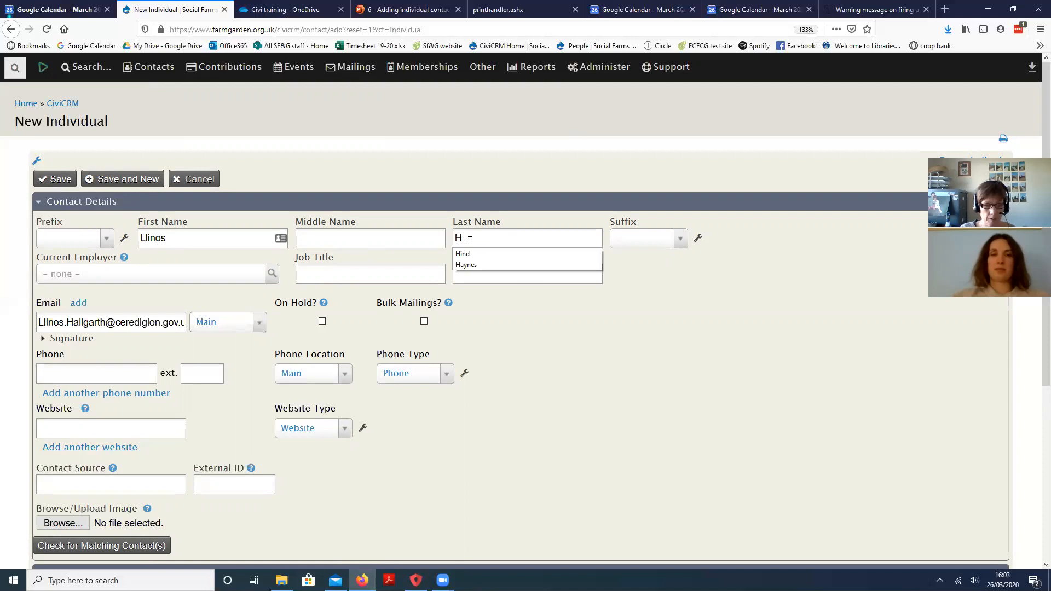
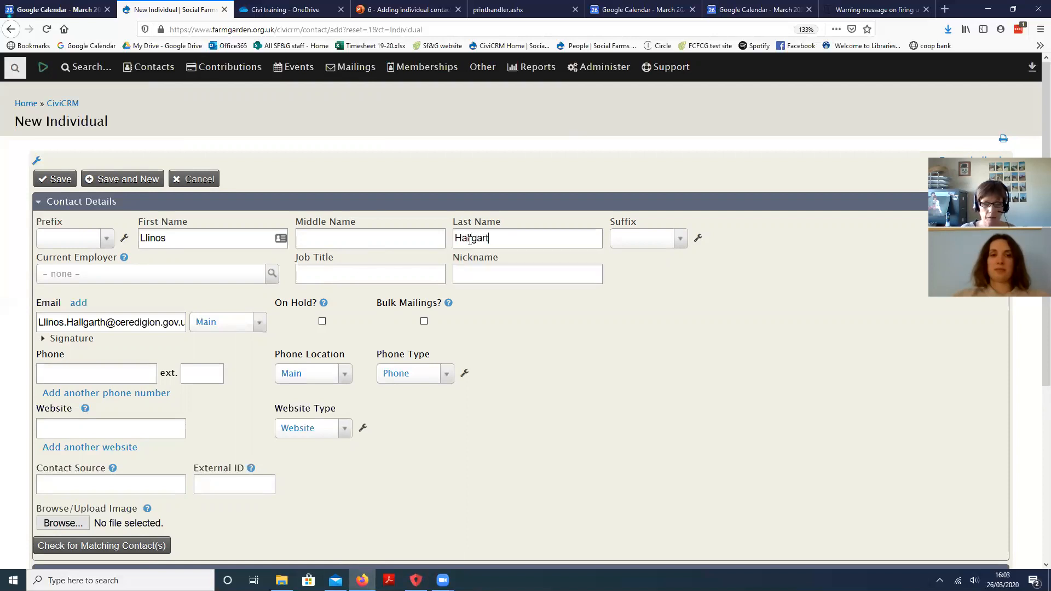
click(145, 546)
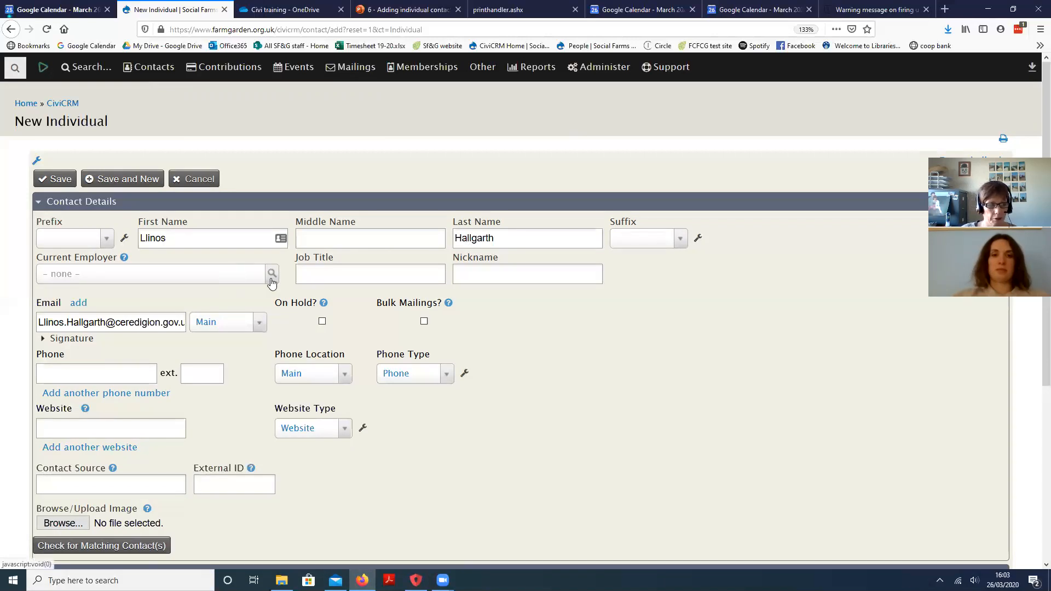
- Search Current Employer for 'Cered', then bring the request email back up in Mail
click(238, 280)
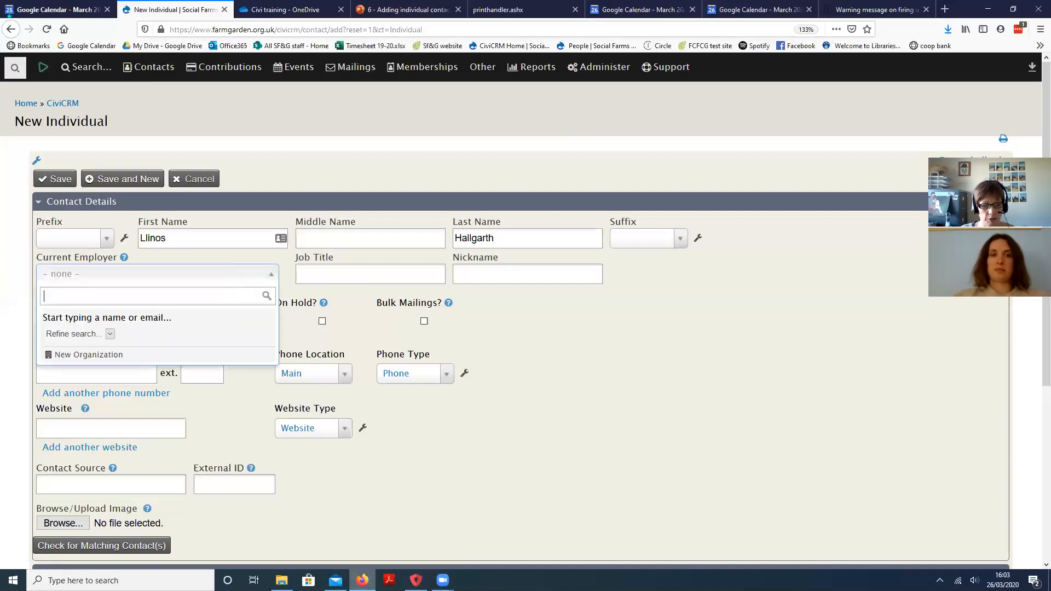
click(335, 581)
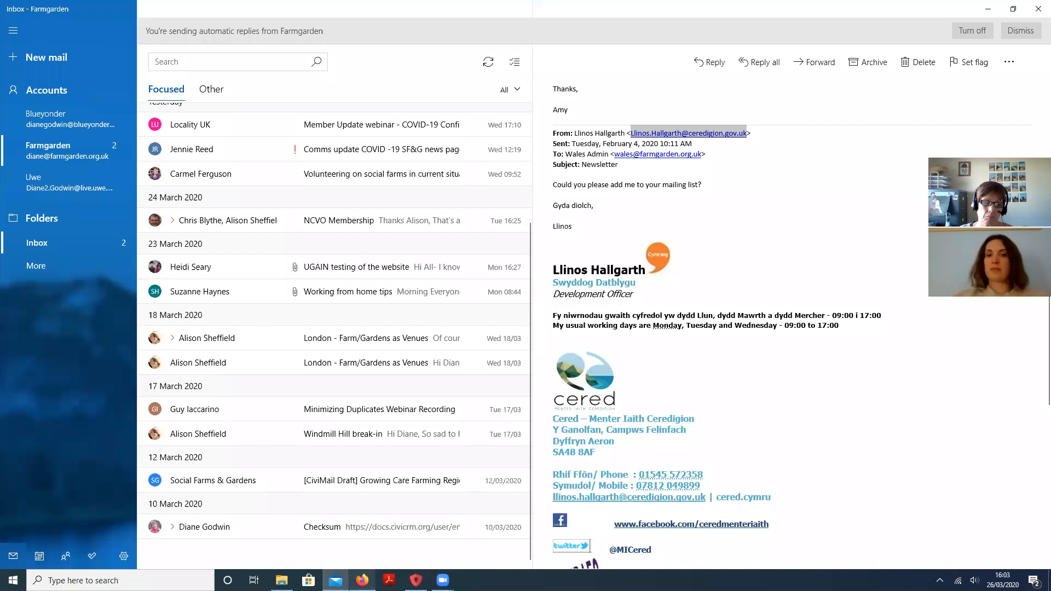
click(363, 580)
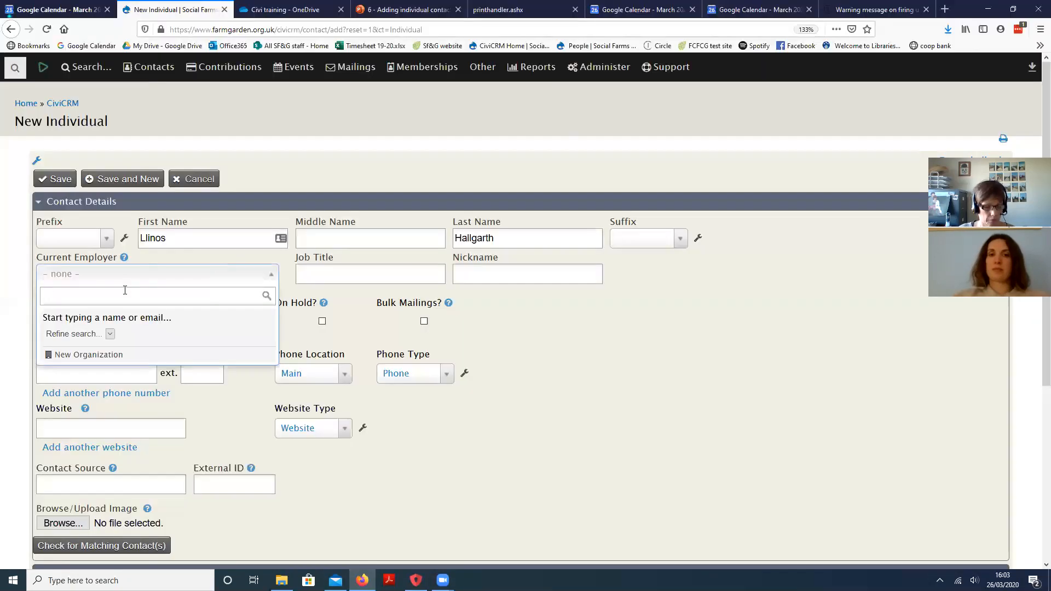
text(Cered)
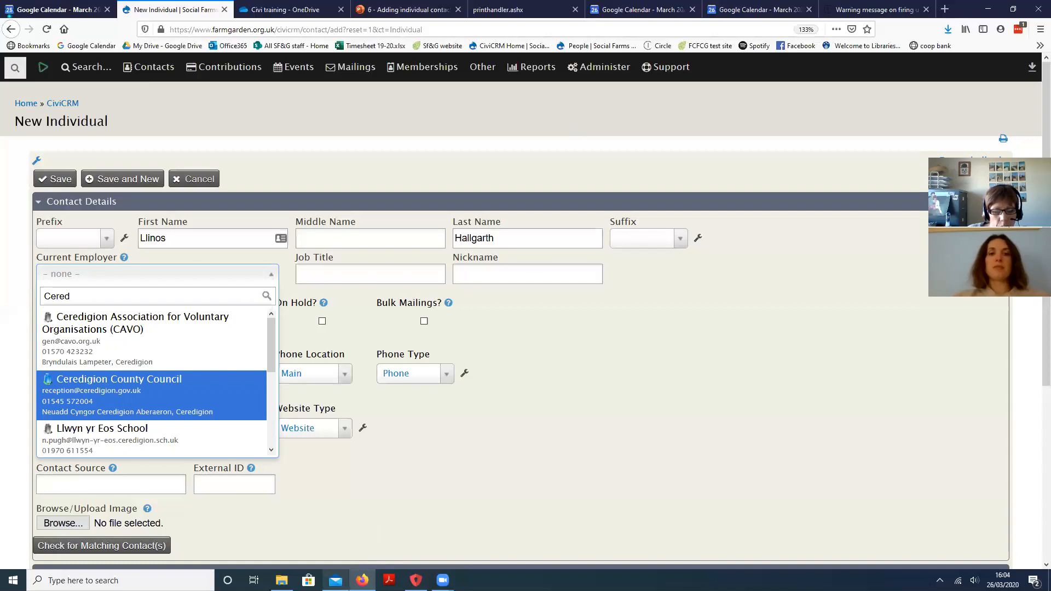
click(336, 580)
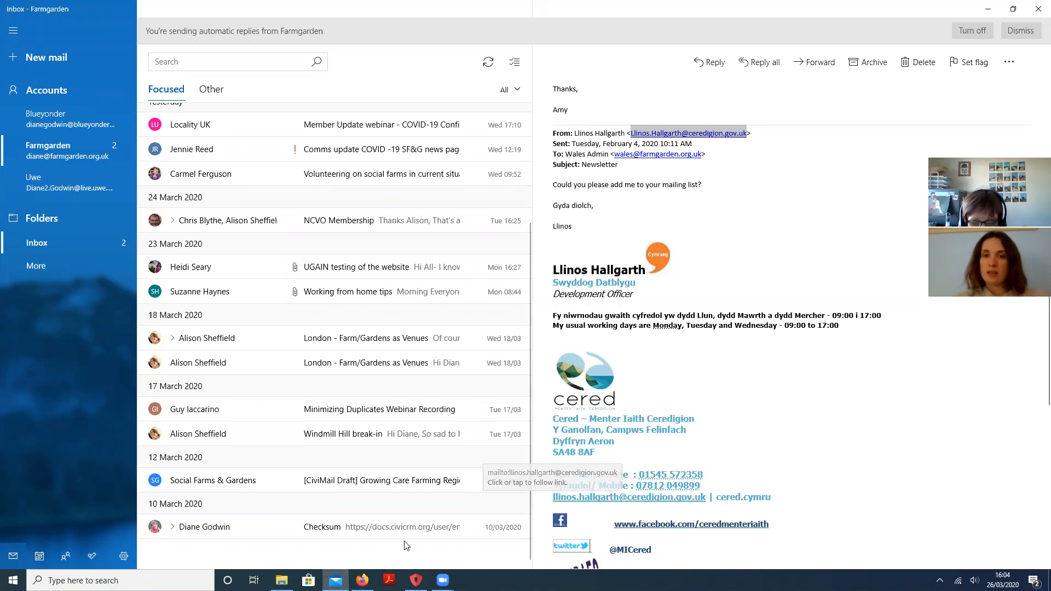
- Scroll through the email's signature and disclaimer, then go back to the New Individual form
scroll(563, 475, down, 1)
scroll(563, 475, down, 6)
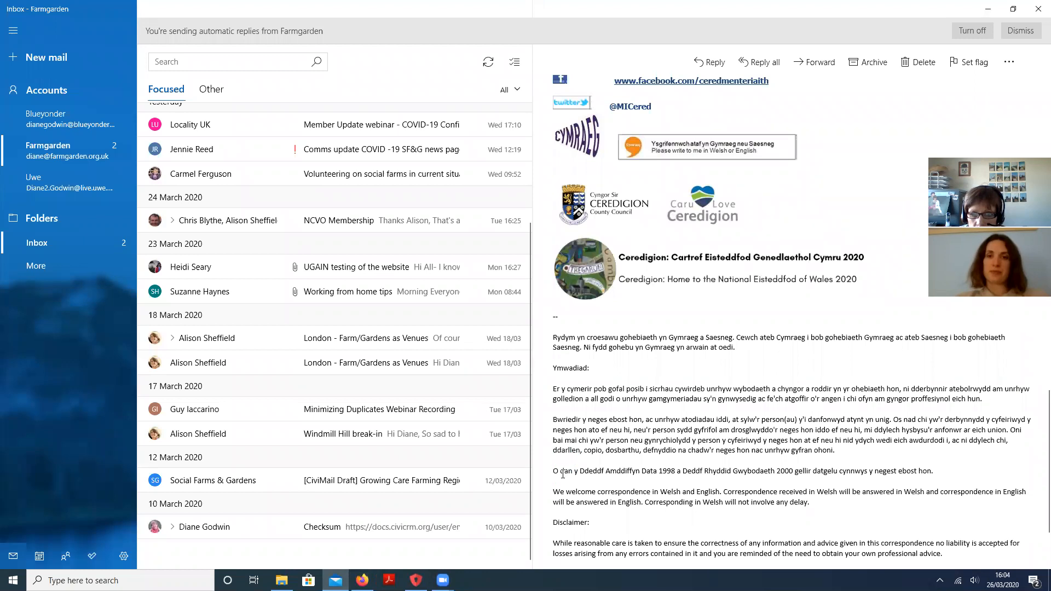
scroll(563, 475, down, 1)
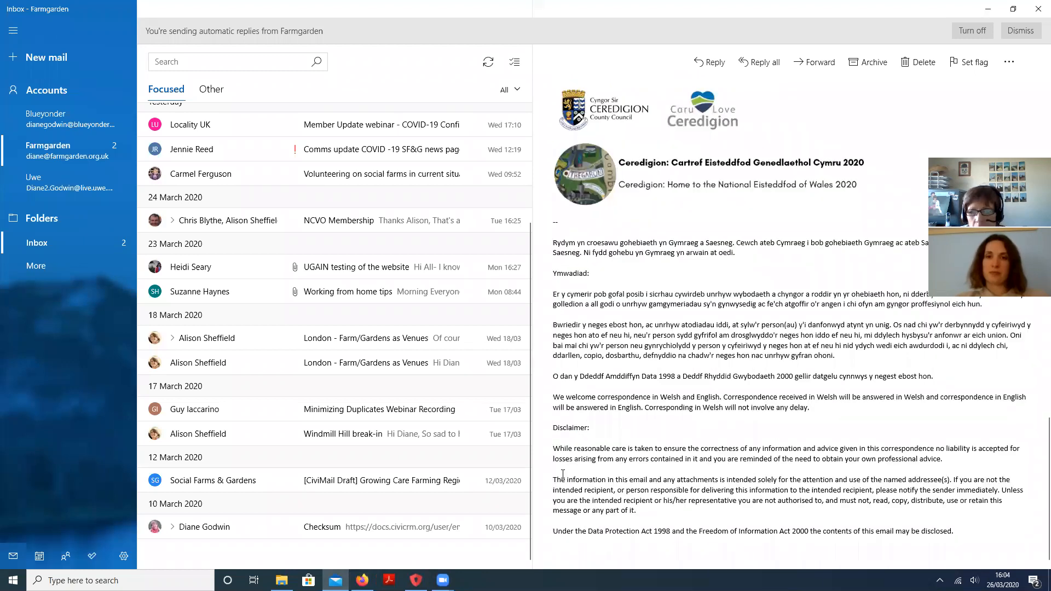
scroll(563, 475, up, 5)
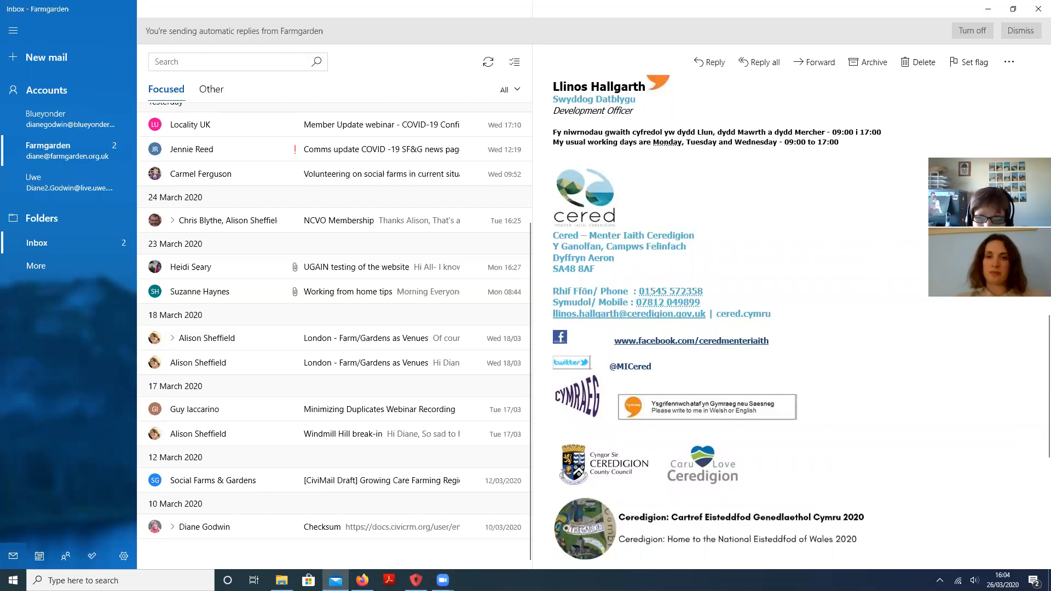
click(362, 581)
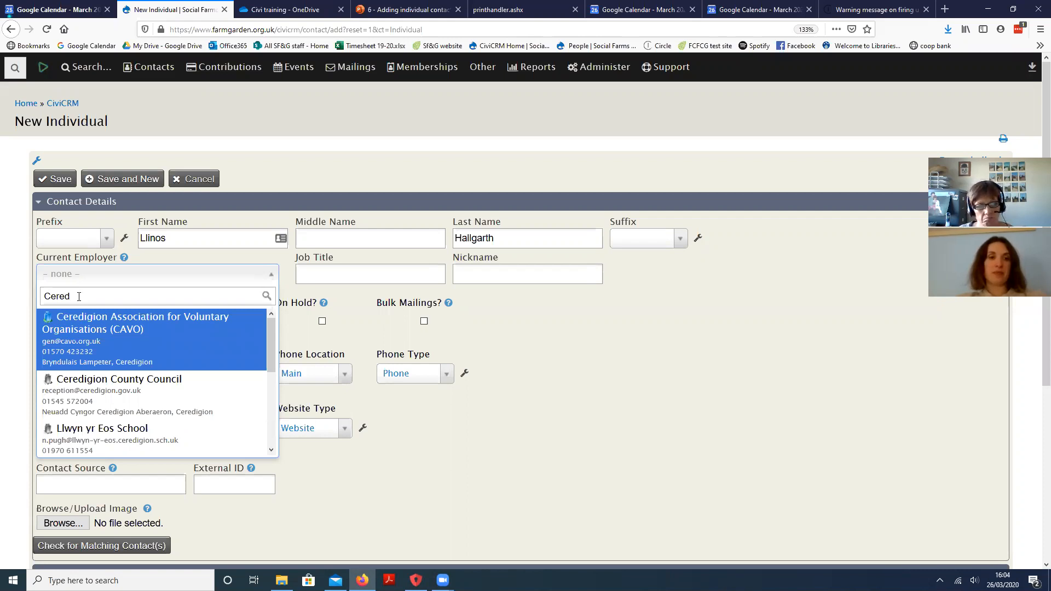
- Set Ceredigion County Council as current employer and rerun the matching-contact check
click(111, 399)
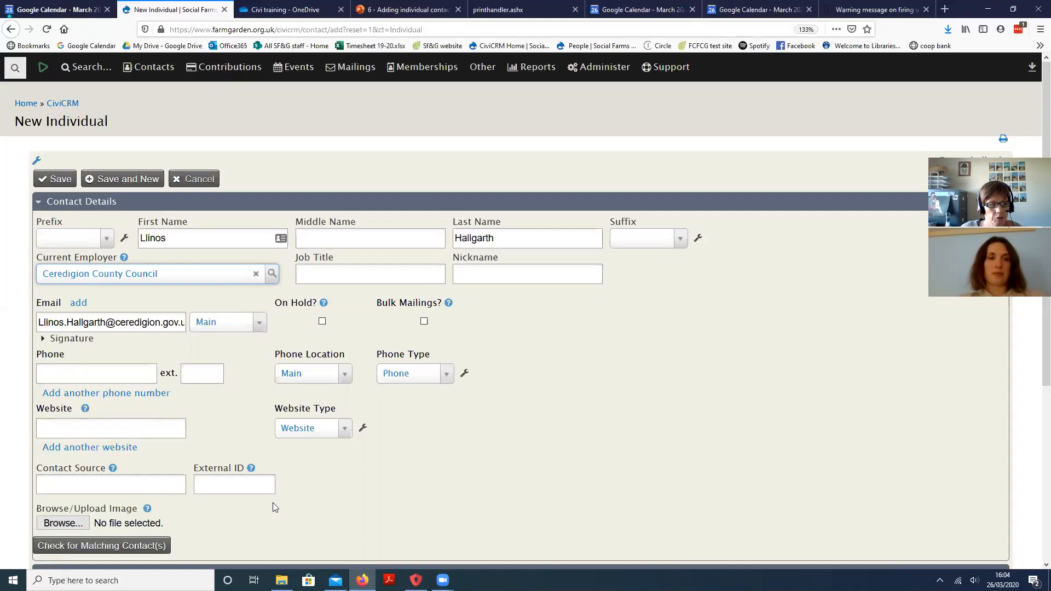
scroll(273, 503, down, 3)
scroll(283, 389, up, 1)
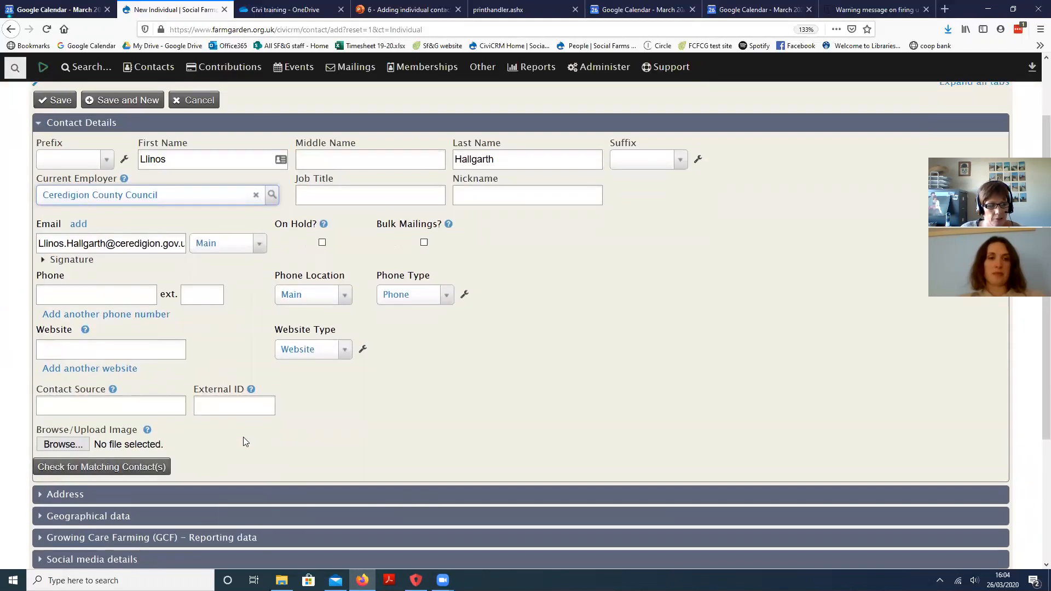
click(127, 468)
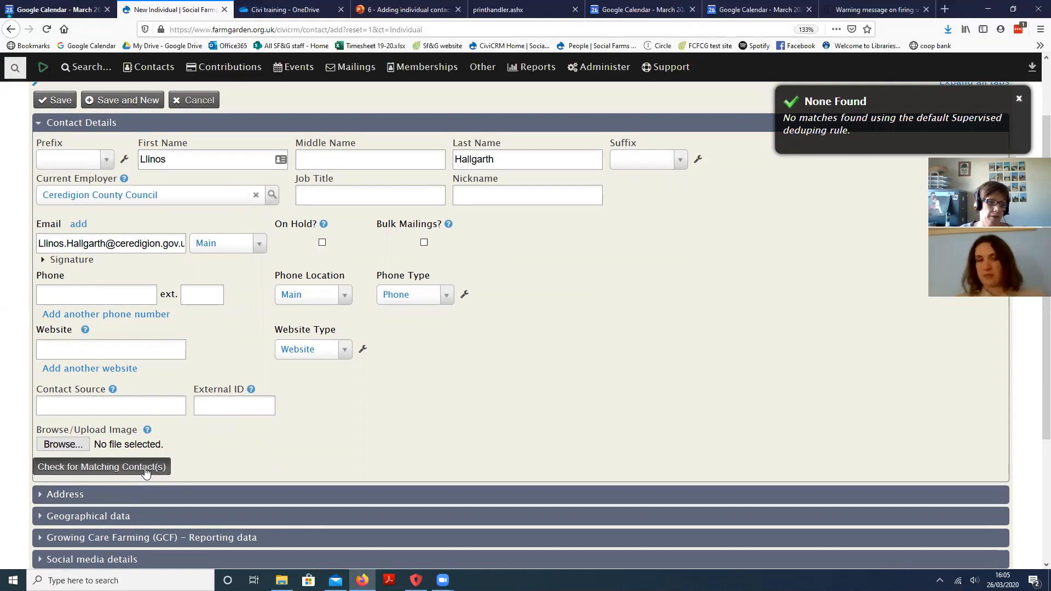
- Expand the Address section and bring the email with the address back up
scroll(145, 472, down, 5)
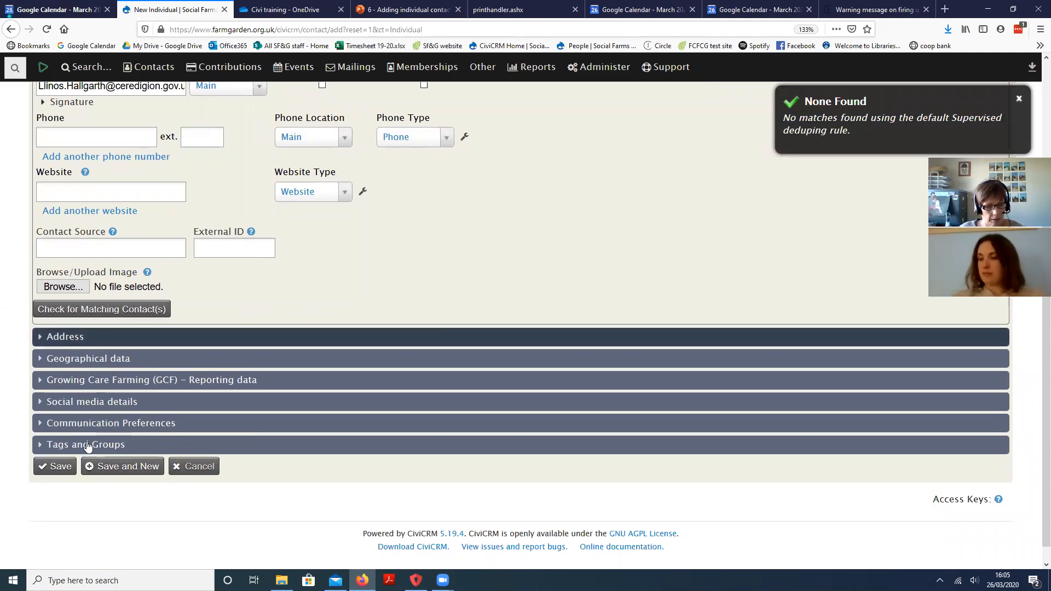
click(66, 338)
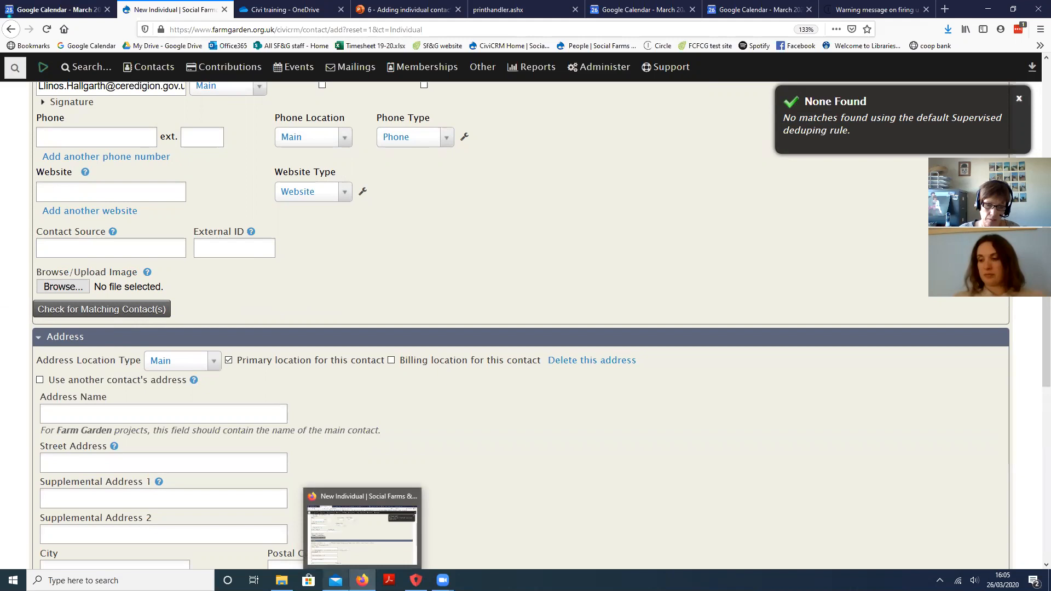
click(336, 580)
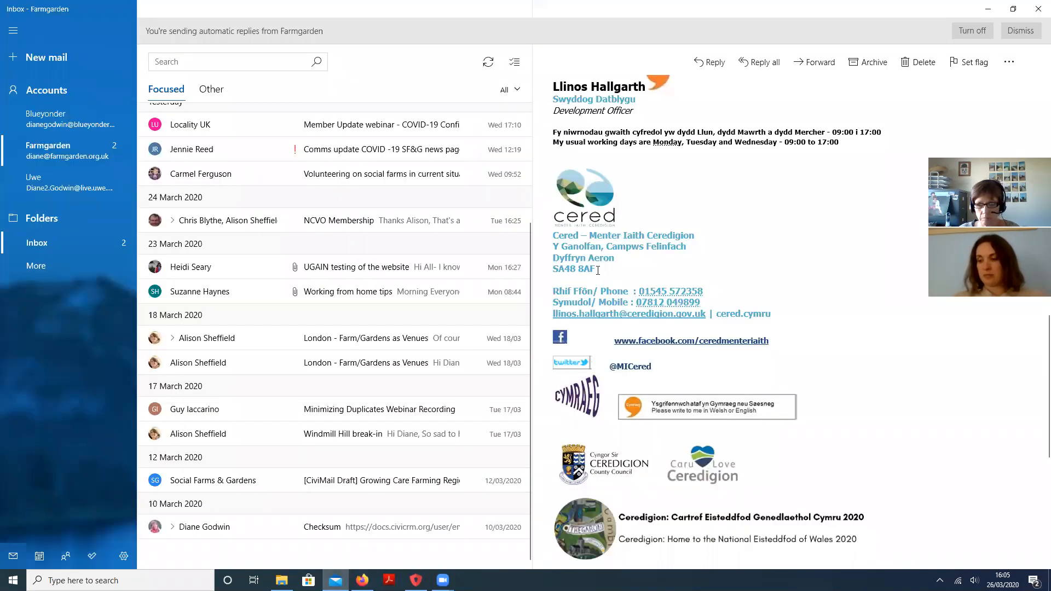
- Select the organisation's postal address in the signature and search Windows for notepad
drag(598, 270, 554, 236)
key(ctrl+c)
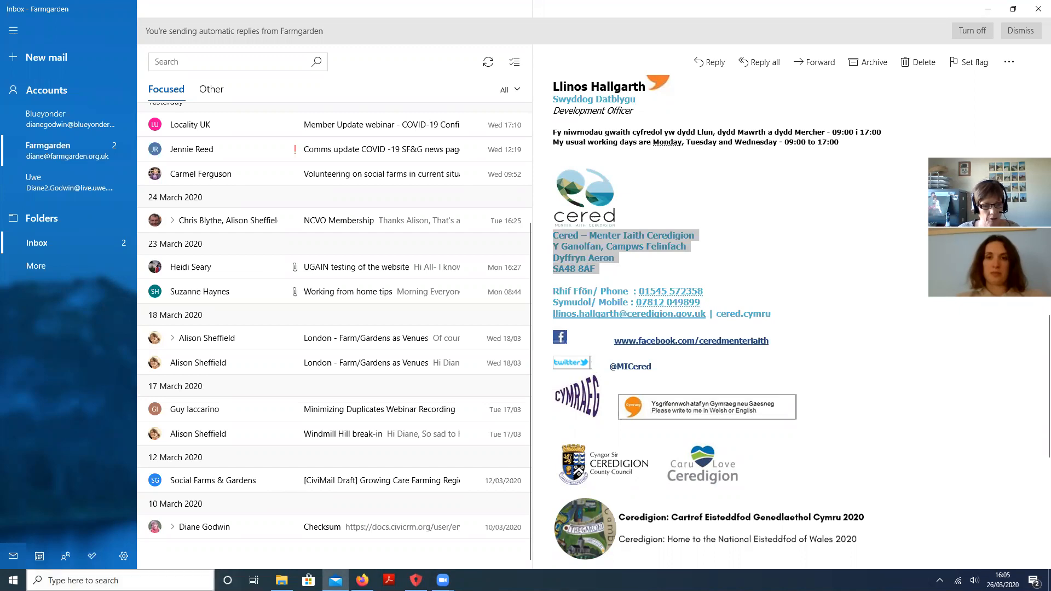
click(186, 579)
text(notepad)
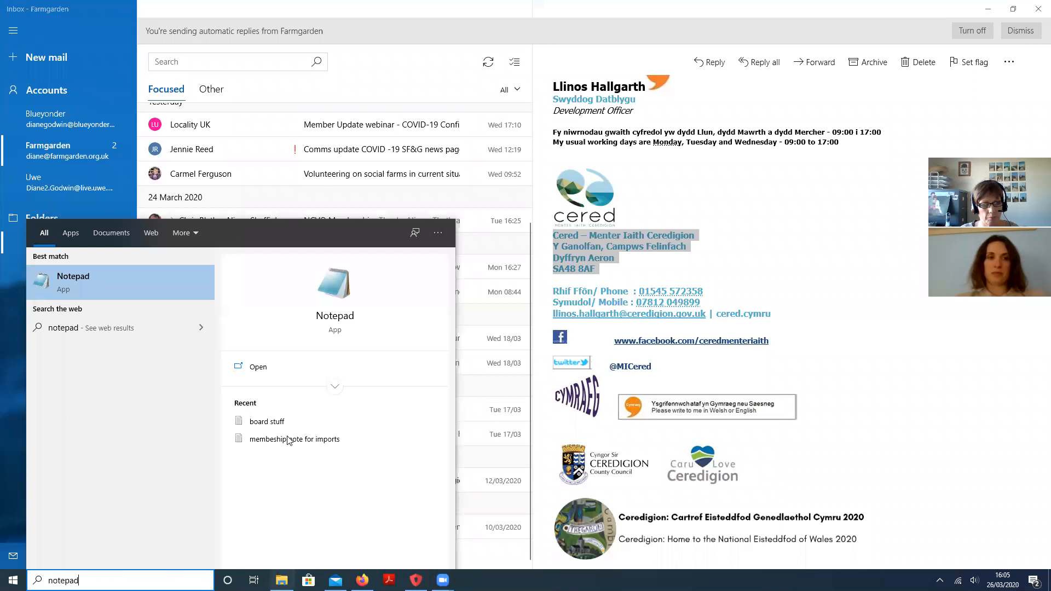
- Paste the address into Notepad as plain text, recopy all four lines, and return to CiviCRM
click(298, 370)
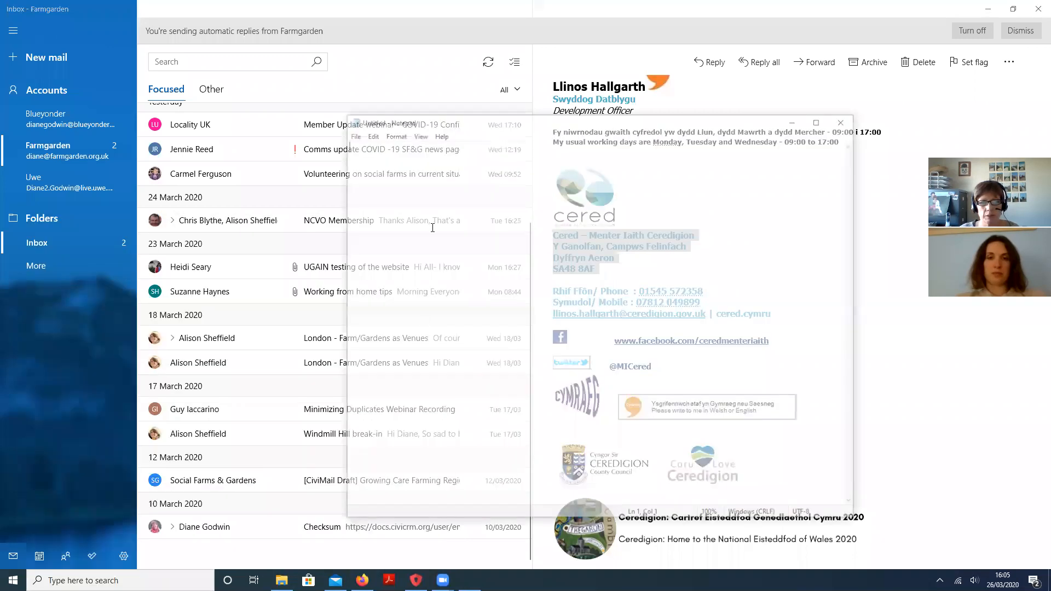
key(ctrl+v)
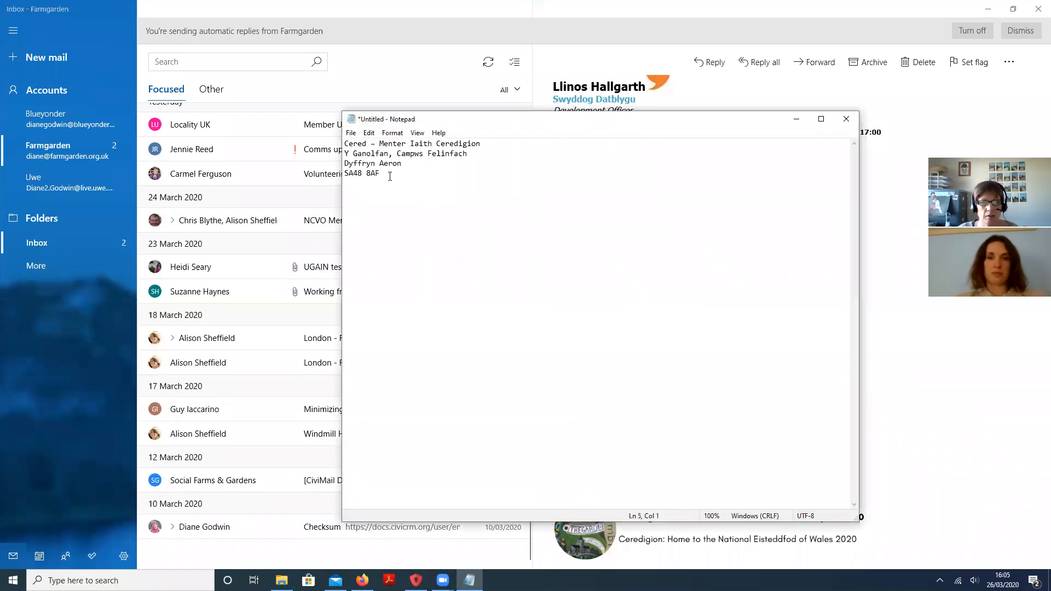
drag(390, 176, 345, 141)
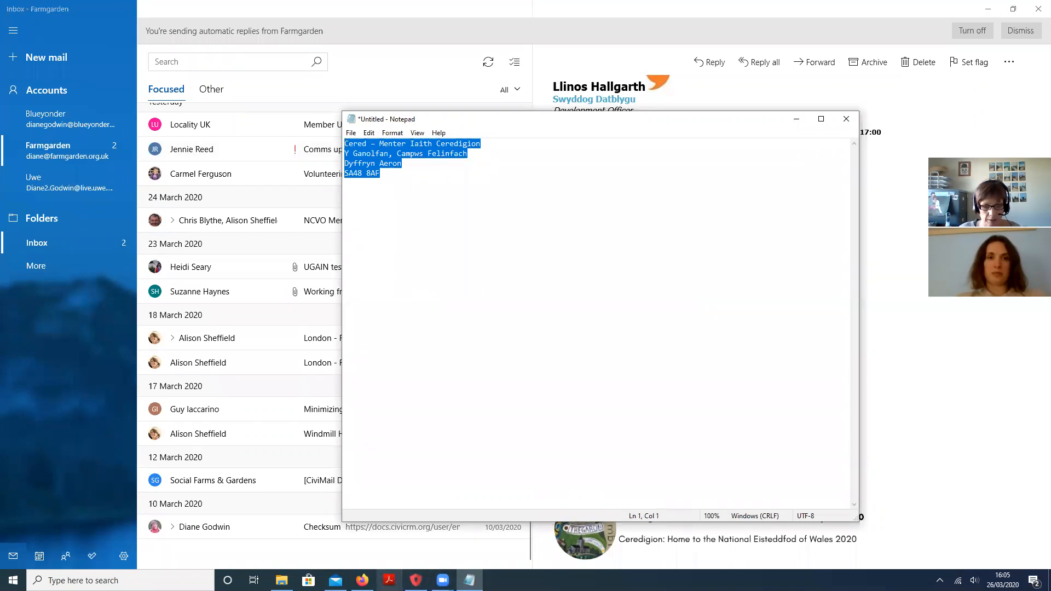
mouse_move(363, 582)
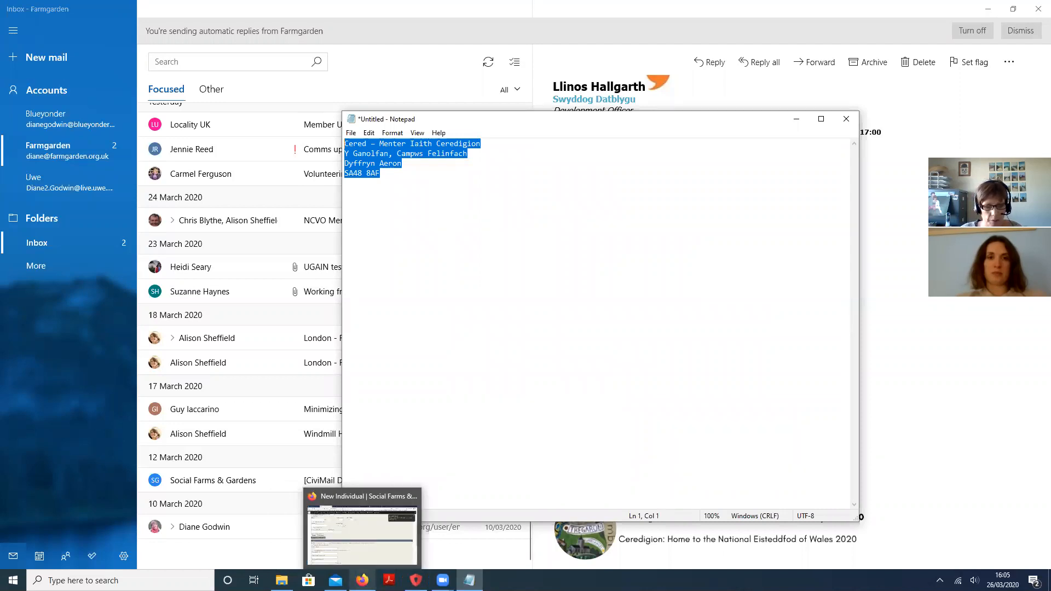
click(371, 562)
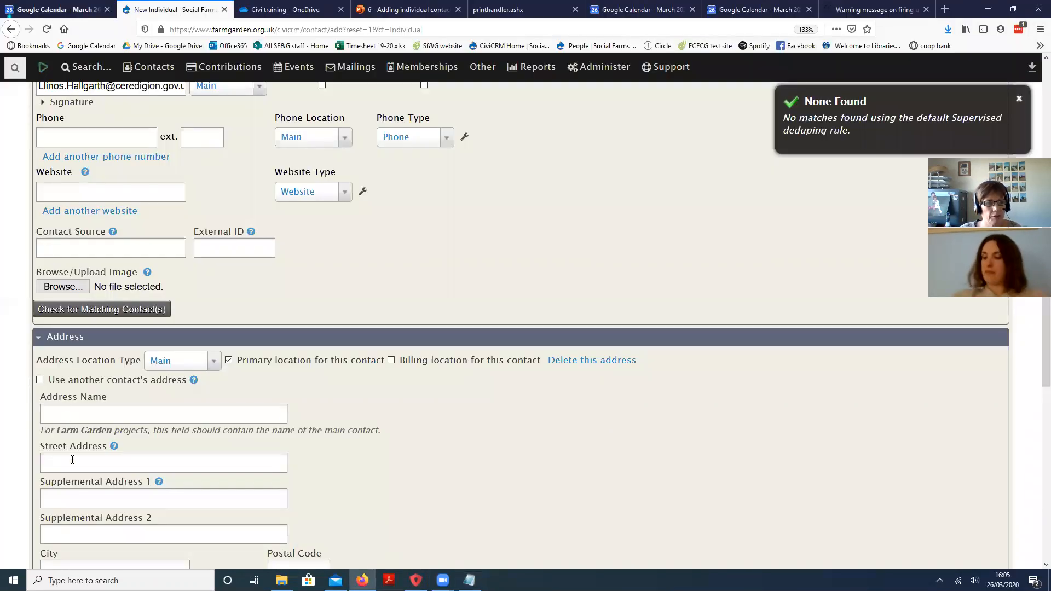
scroll(68, 432, down, 3)
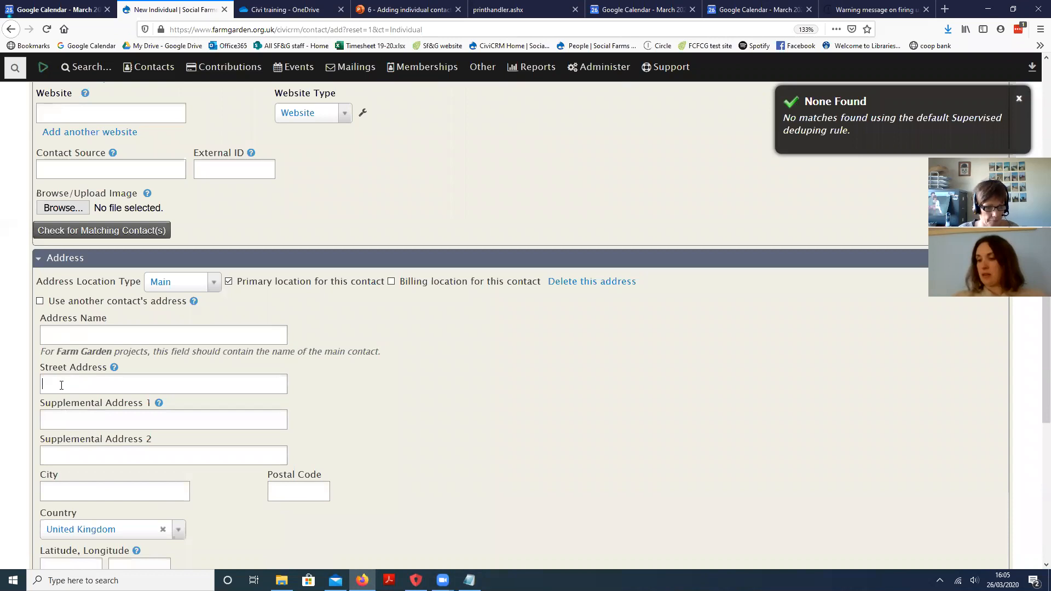
text(Y Ganolfan, Campws Felinfach Dyffryn Aeron SA48 8AF)
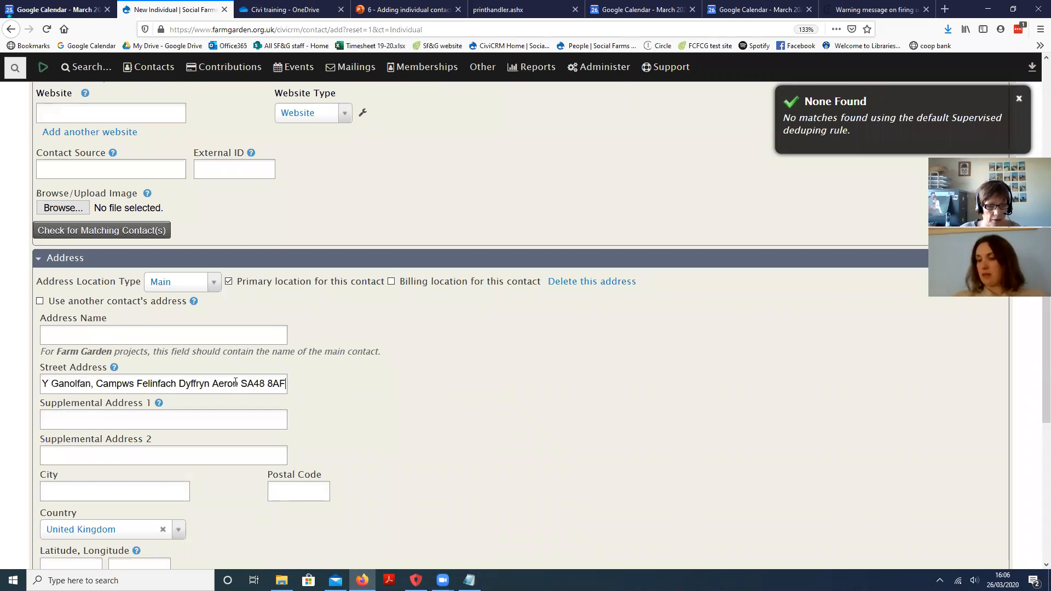
drag(244, 383, 286, 384)
key(ctrl+c)
click(290, 491)
key(ctrl+v)
mouse_move(243, 384)
mouse_down()
mouse_move(294, 385)
mouse_move(257, 384)
mouse_up()
key(BackSpace)
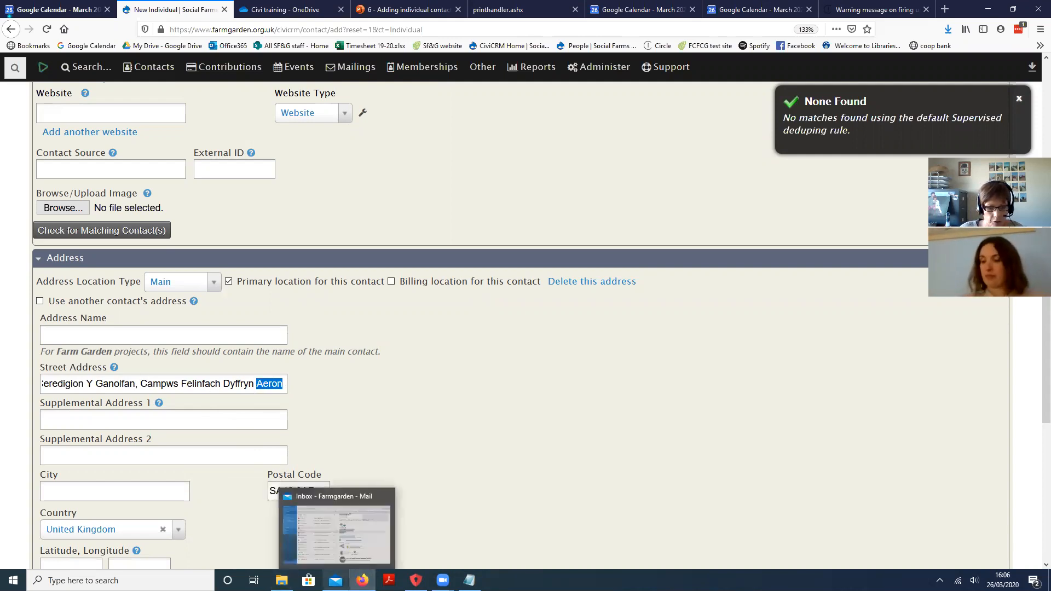
- Move Campws Felinfach to Supplemental Address 1 and Dyffryn Aeron to City
click(336, 581)
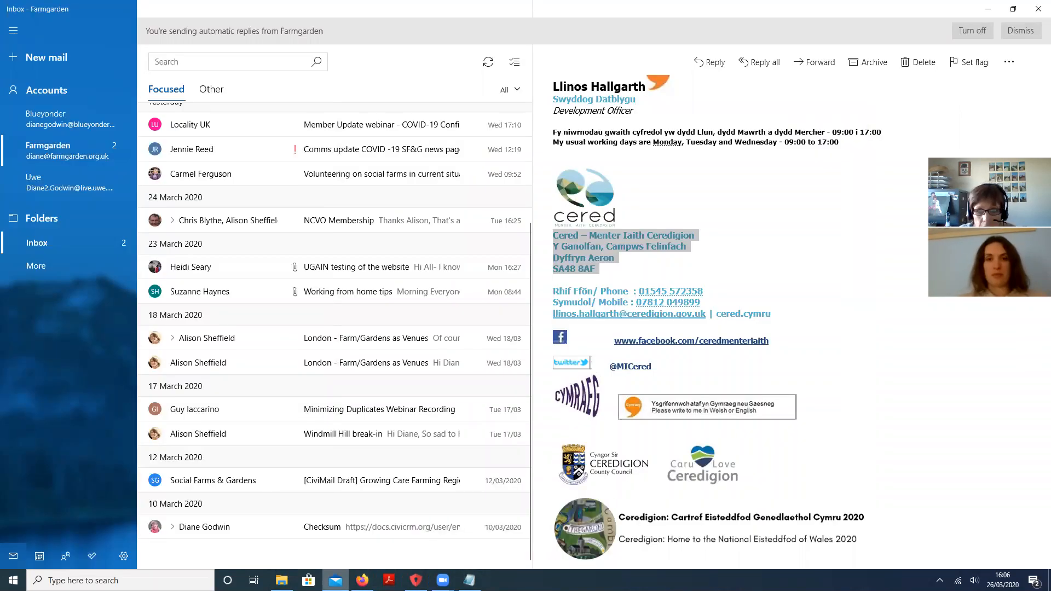
click(362, 580)
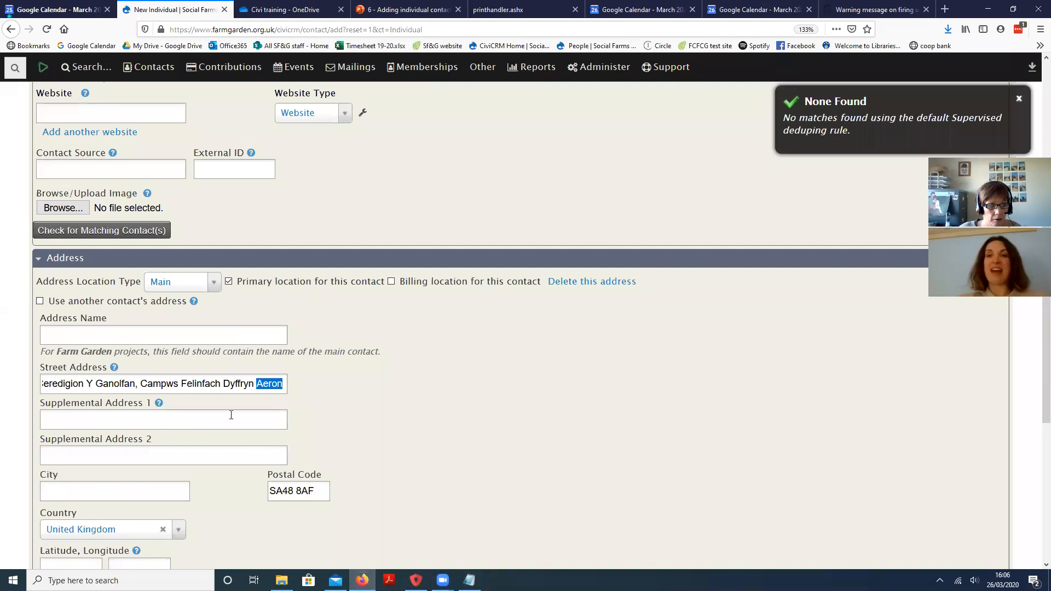
double_click(239, 381)
drag(239, 381, 296, 385)
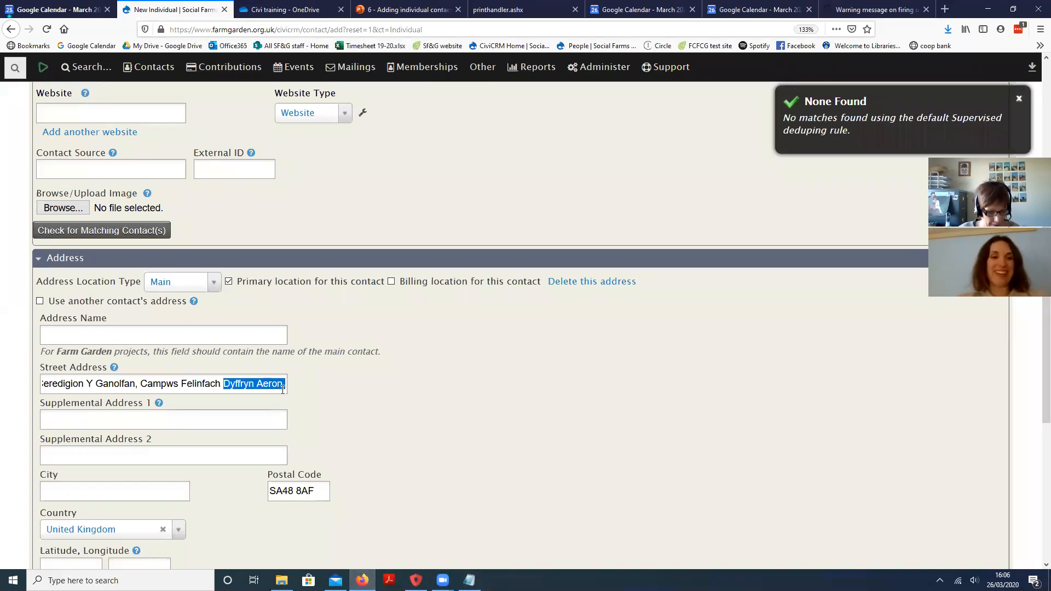
key(ctrl+x)
key(ctrl+v)
drag(203, 383, 292, 382)
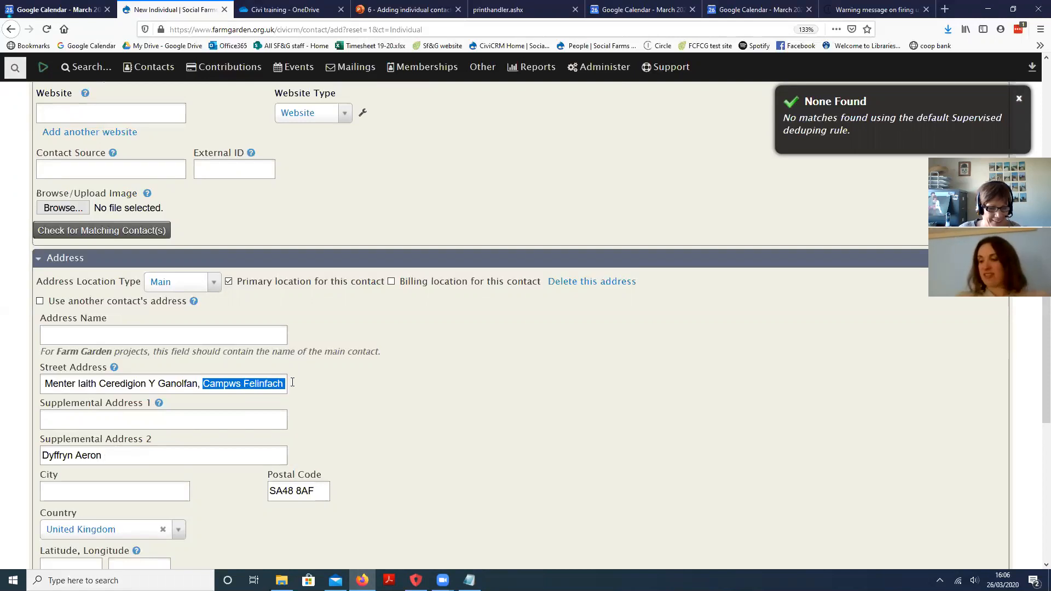
key(ctrl+x)
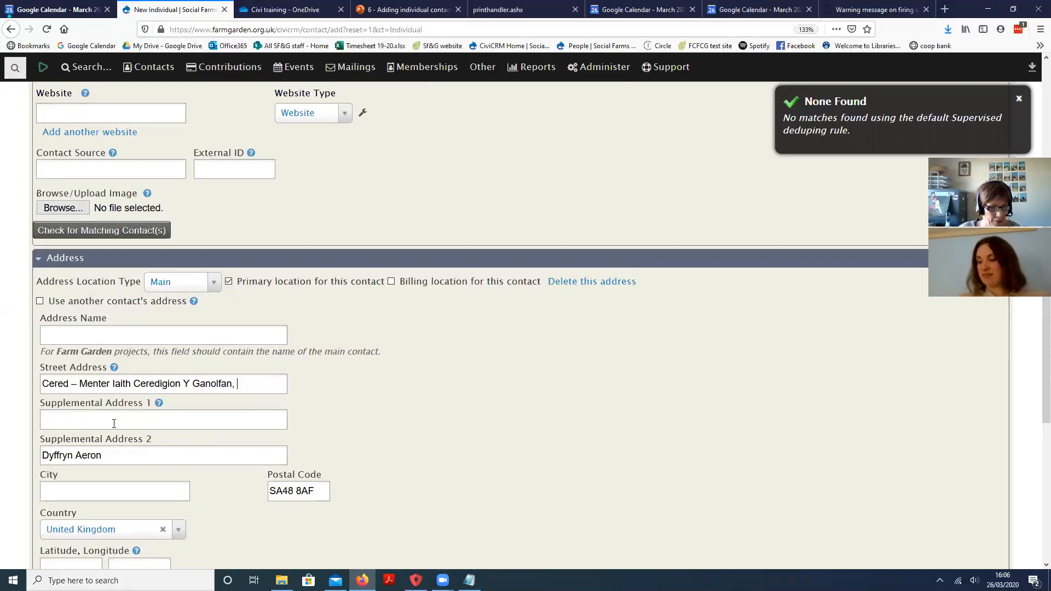
key(ctrl+v)
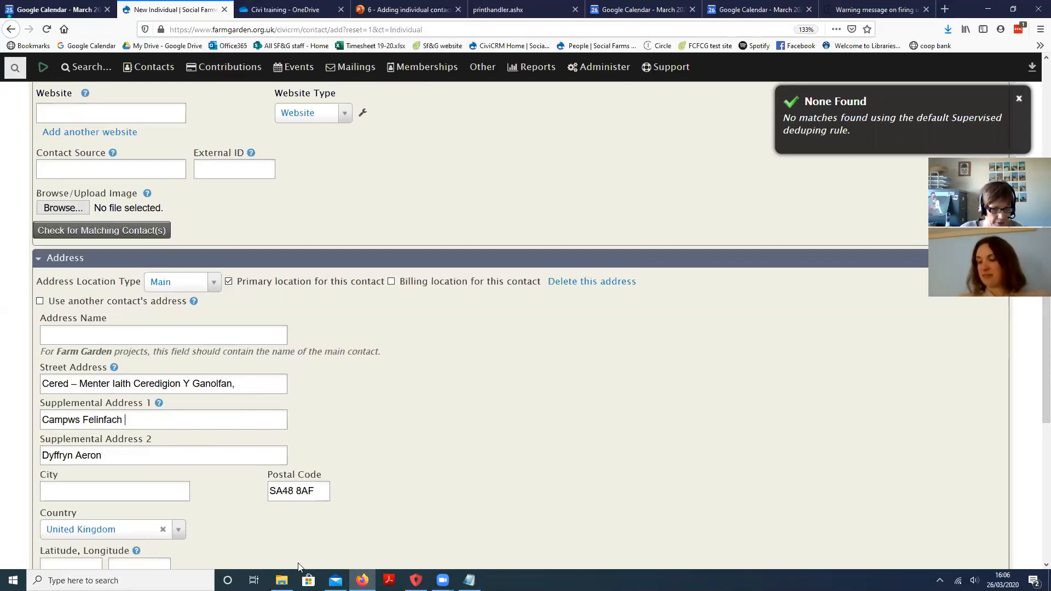
drag(106, 450, 34, 445)
key(ctrl+x)
key(ctrl+v)
scroll(214, 516, down, 3)
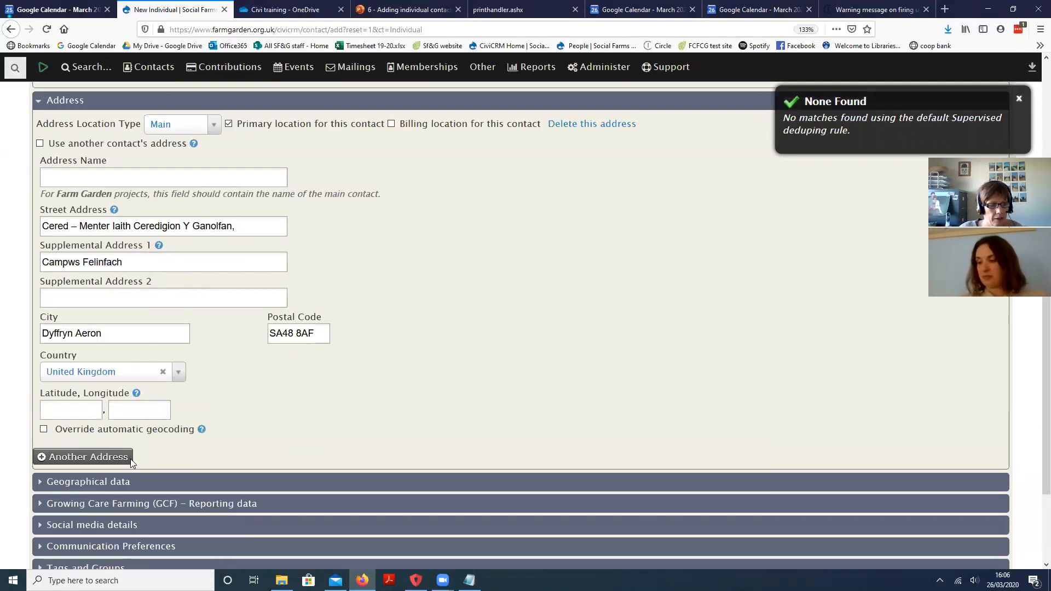
- Expand Geographical data and set country Wales with sub-region Wales – South west
click(121, 482)
scroll(337, 416, down, 4)
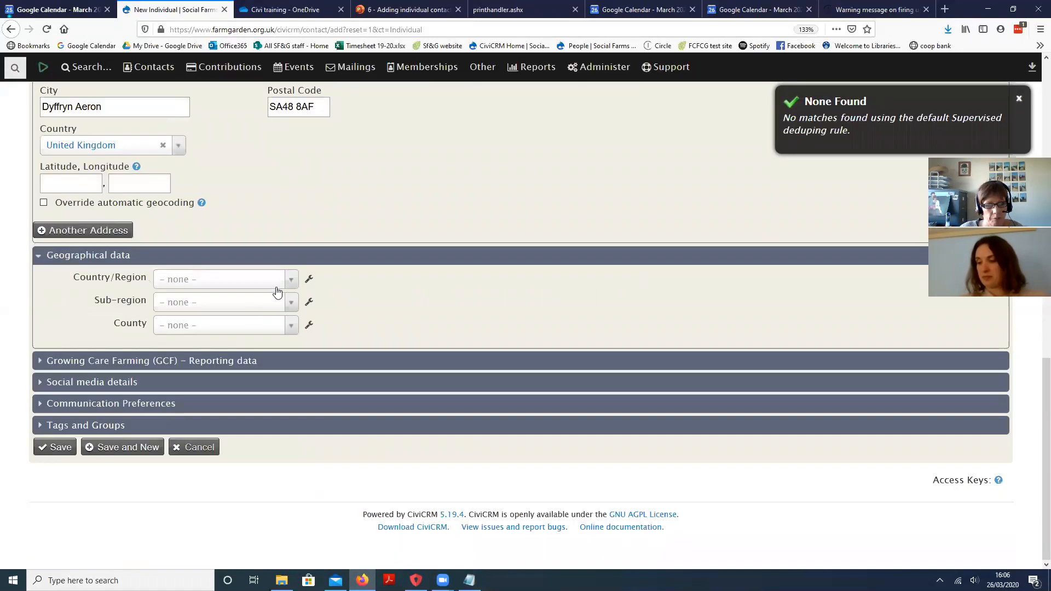
click(275, 283)
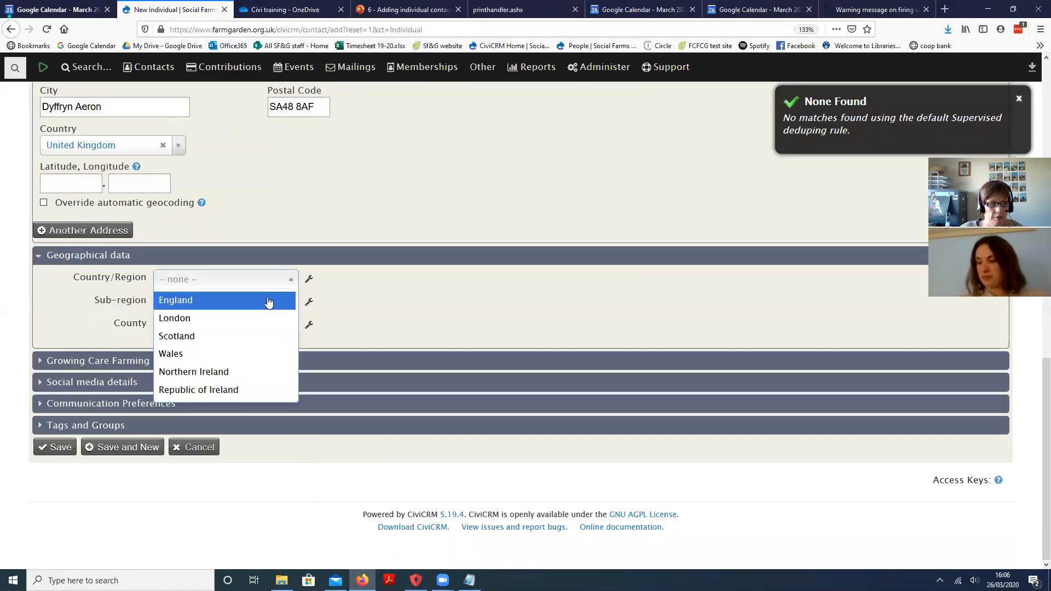
click(211, 355)
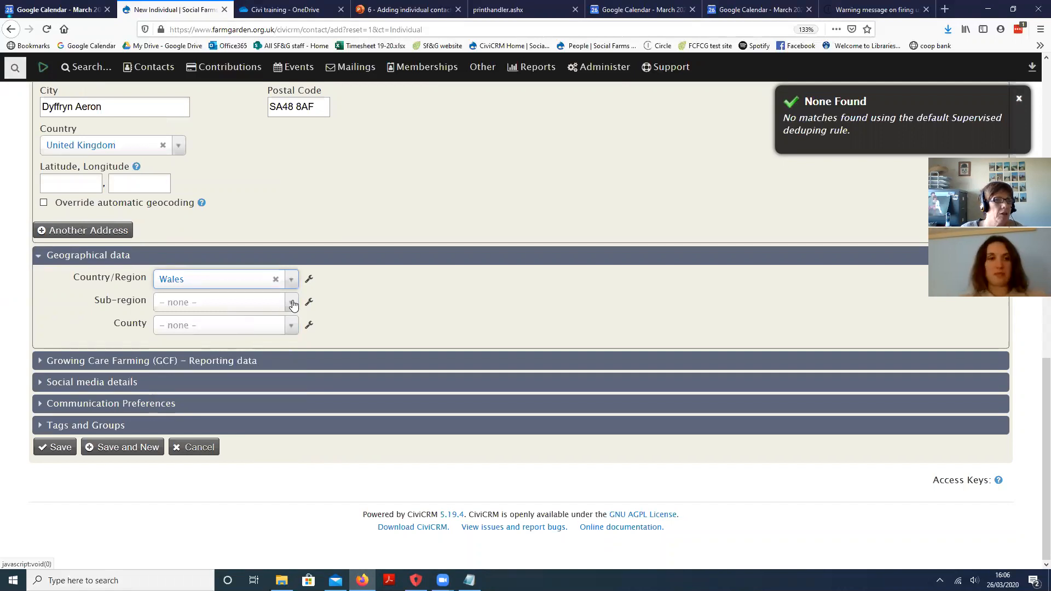
click(293, 305)
scroll(234, 436, down, 5)
scroll(234, 438, down, 12)
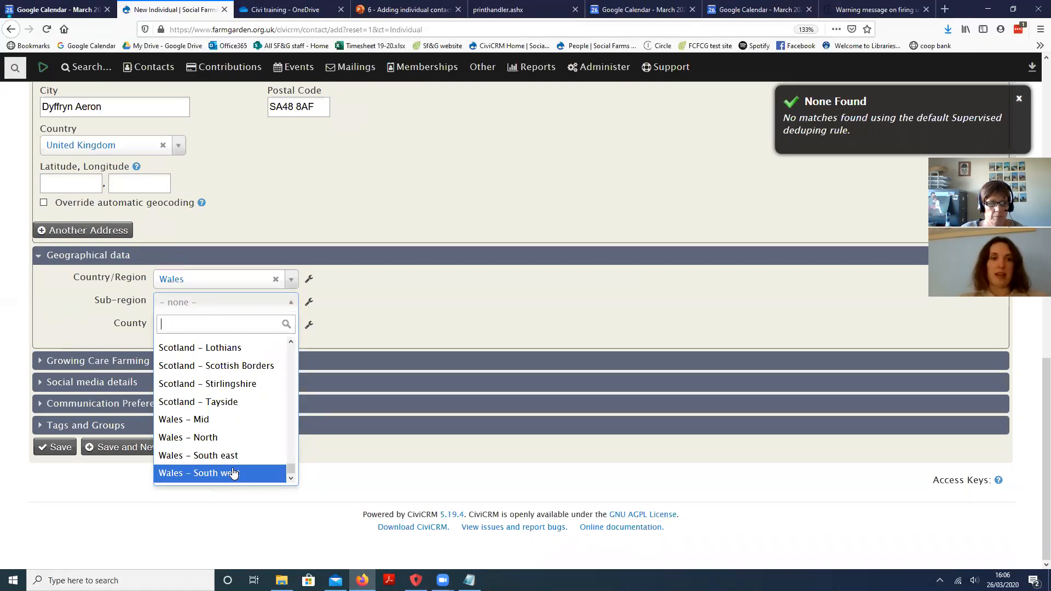
click(232, 473)
- Set the county to Wales – Vale of Glamorgan
click(183, 326)
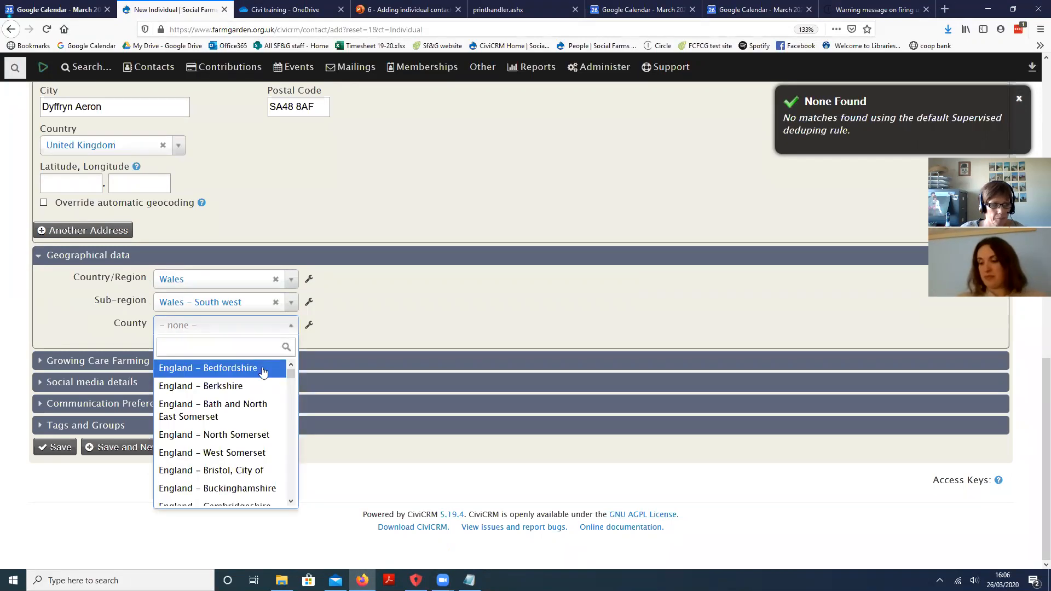
scroll(241, 456, down, 10)
scroll(234, 458, down, 15)
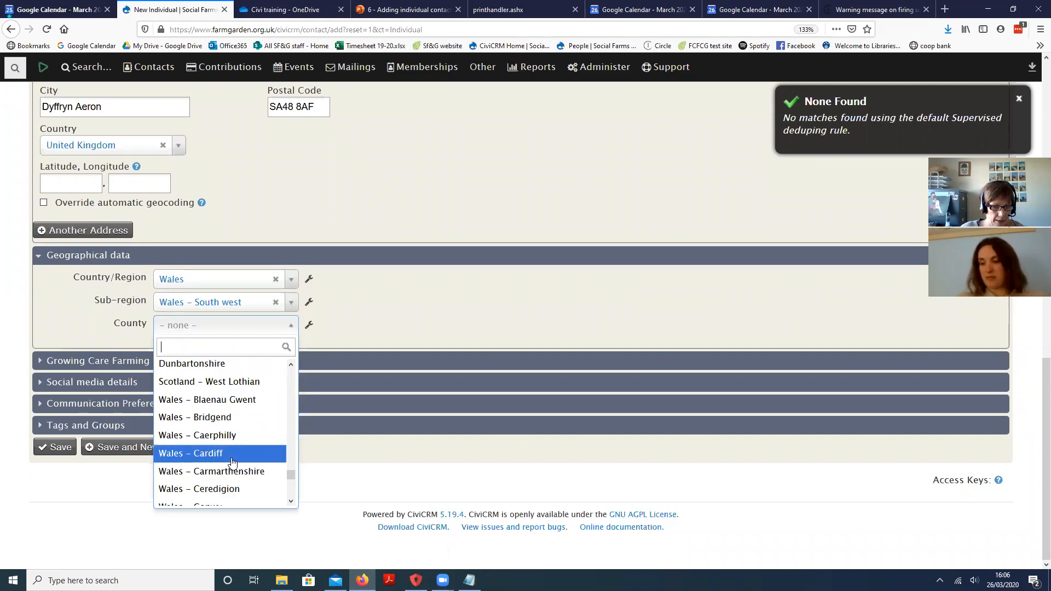
scroll(232, 463, down, 3)
scroll(233, 462, down, 3)
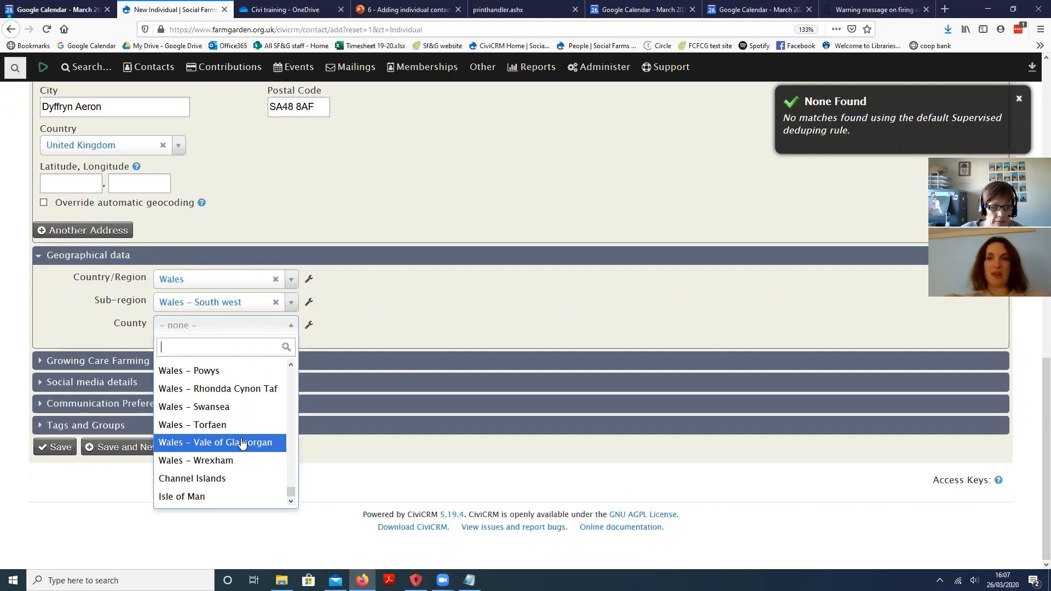
click(243, 444)
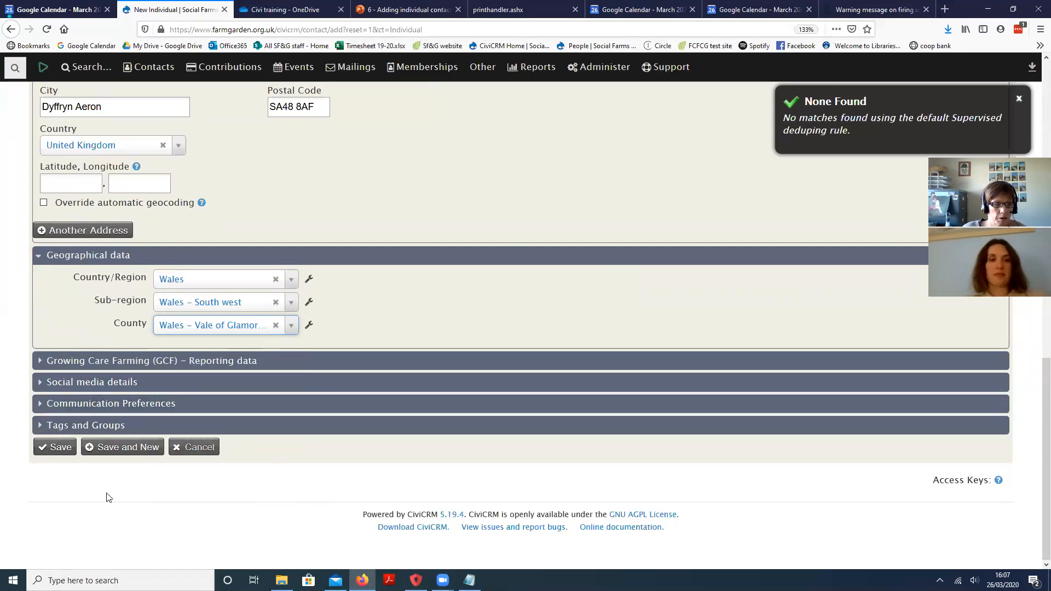
- Search the groups for 'sf&g' and add the contact to SF&G Wales/Cymru enewsletter
click(106, 429)
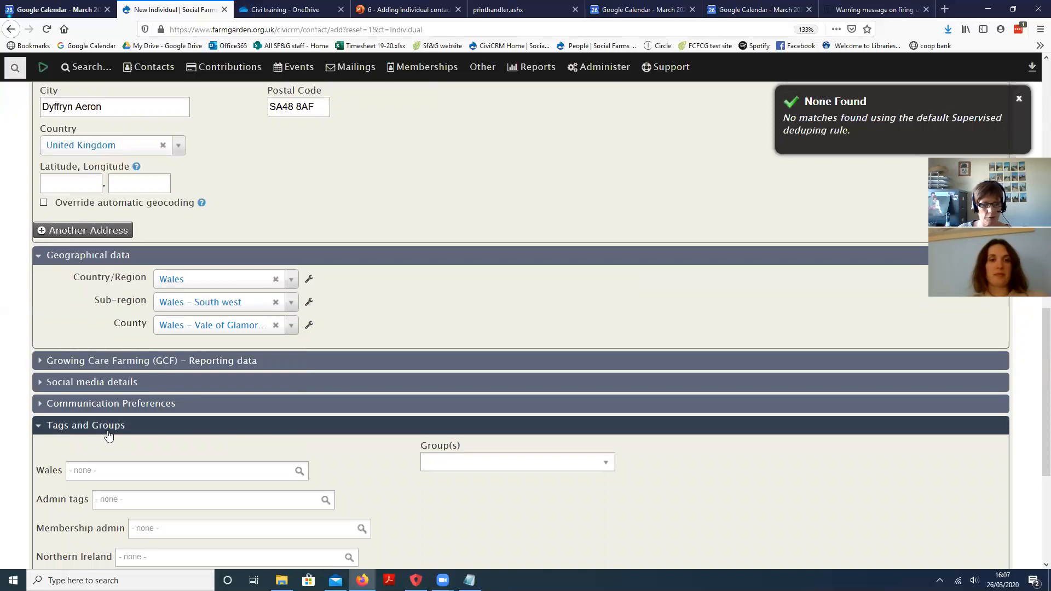
click(604, 461)
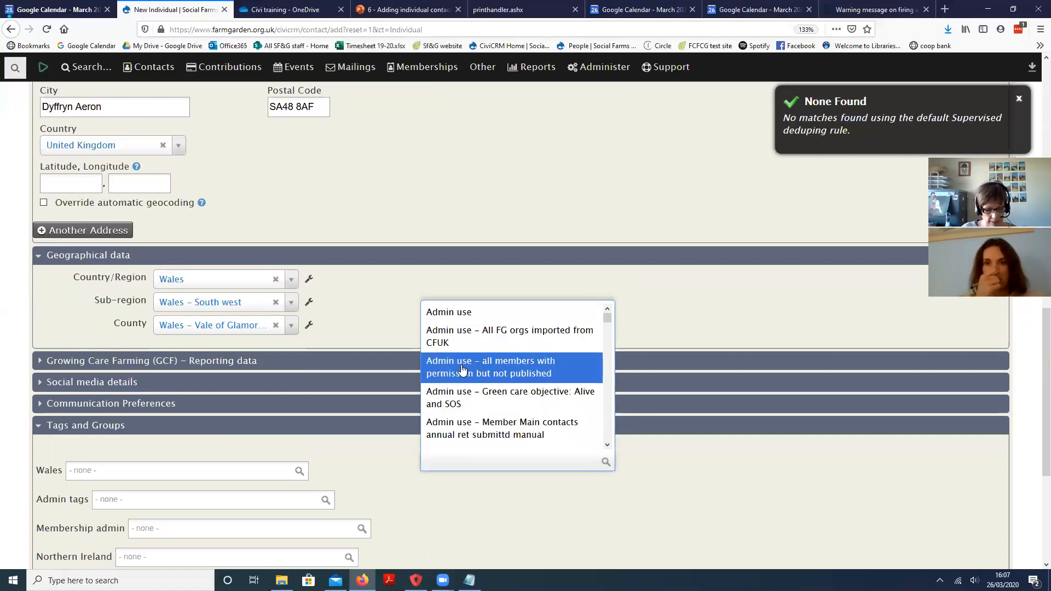
text(sf&g)
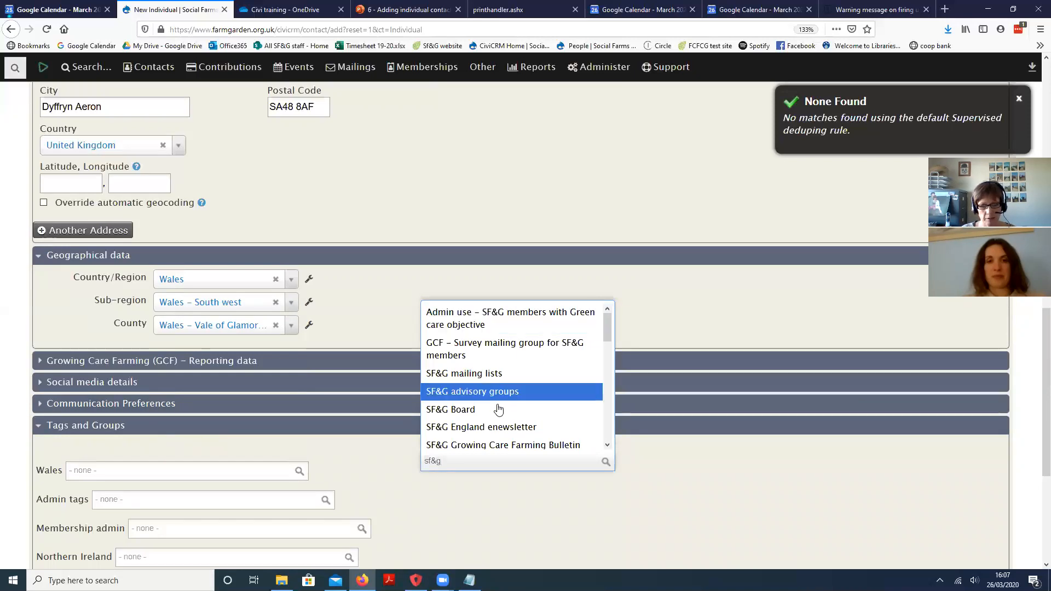
scroll(495, 405, down, 2)
scroll(495, 405, down, 4)
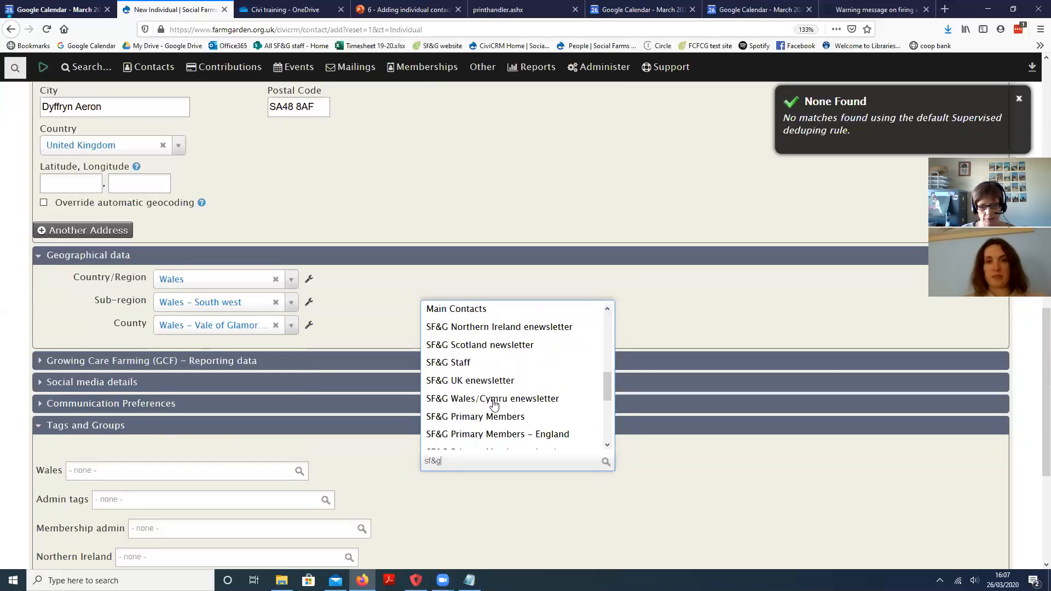
click(495, 399)
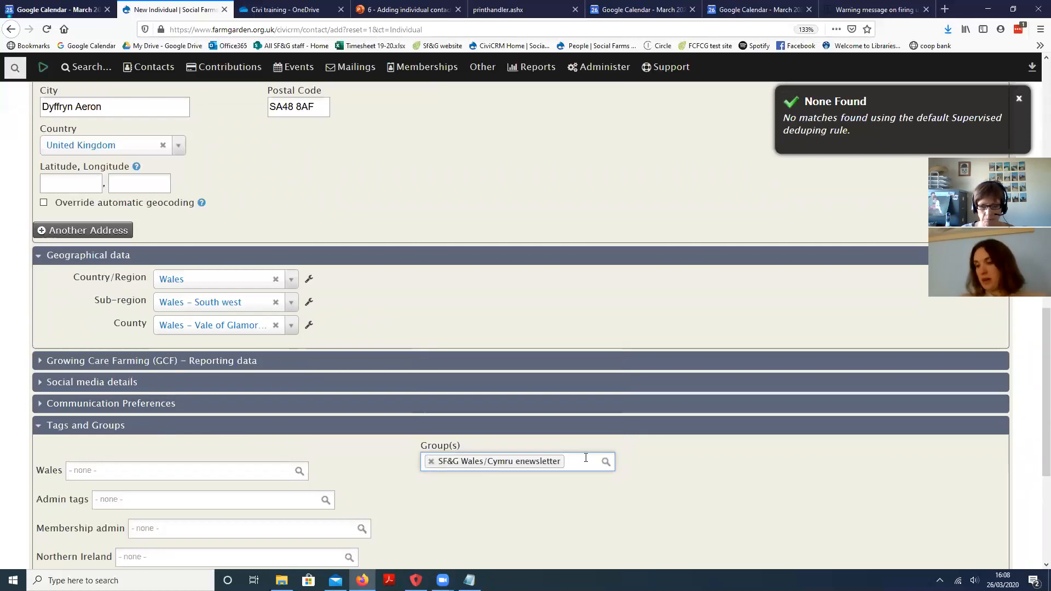
- Look through the Wales tags list and close it without choosing a tag
scroll(587, 515, down, 3)
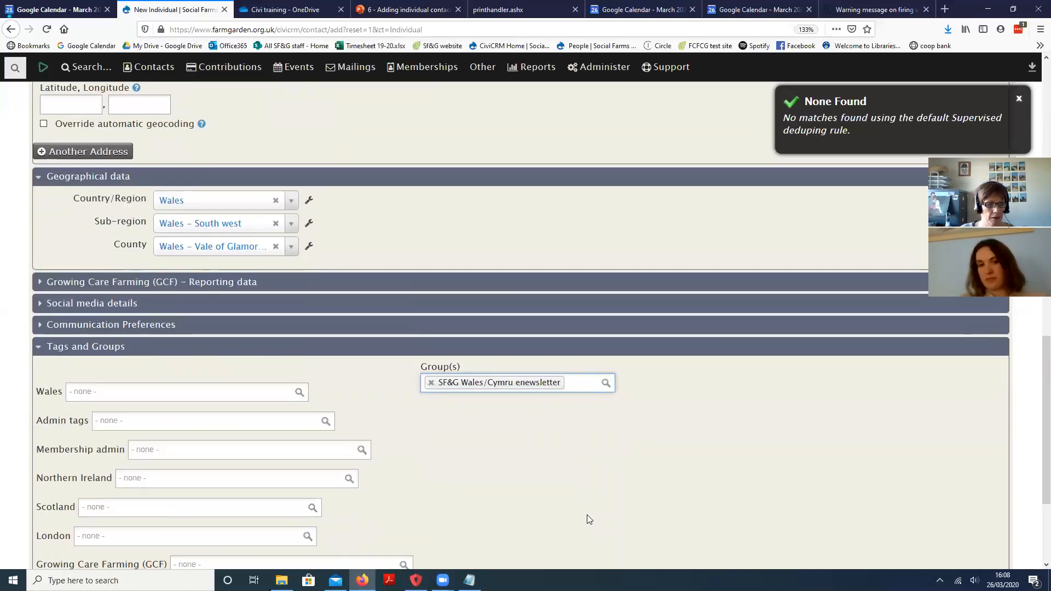
click(242, 391)
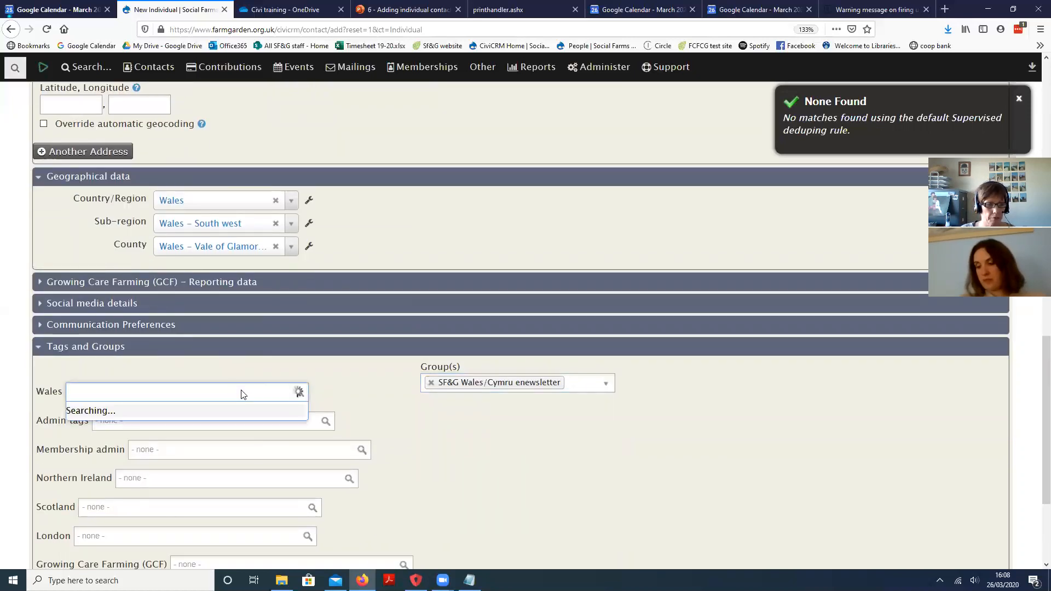
scroll(235, 461, down, 2)
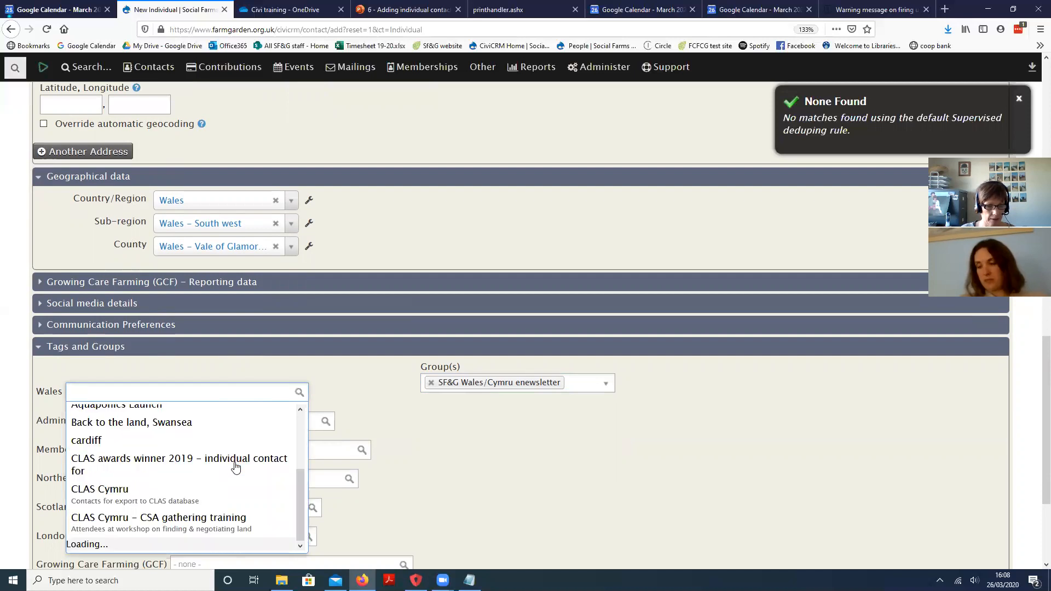
click(456, 492)
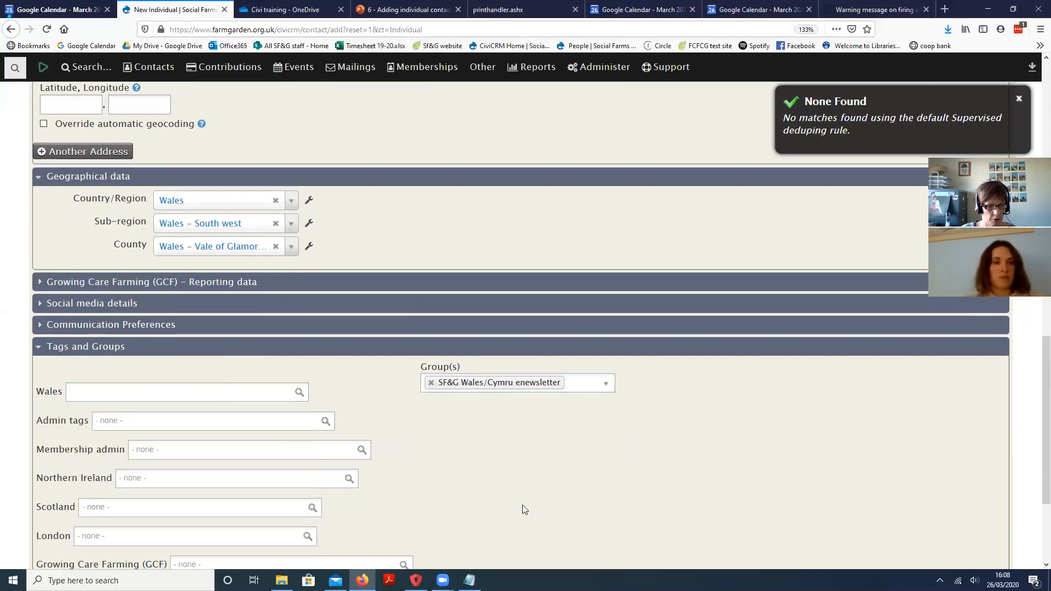
scroll(522, 506, down, 3)
scroll(476, 493, up, 18)
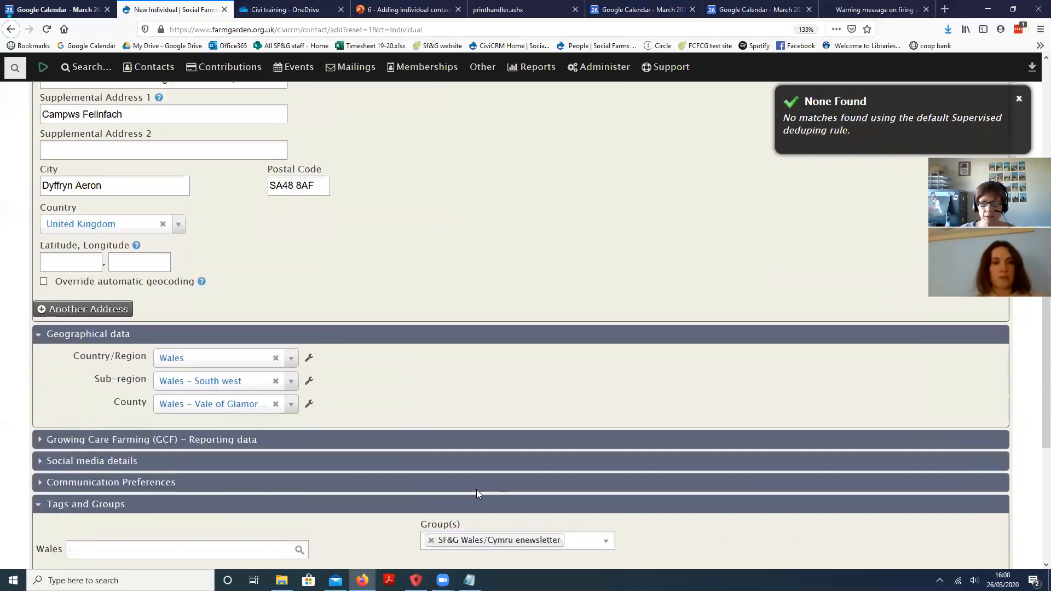
scroll(477, 489, up, 5)
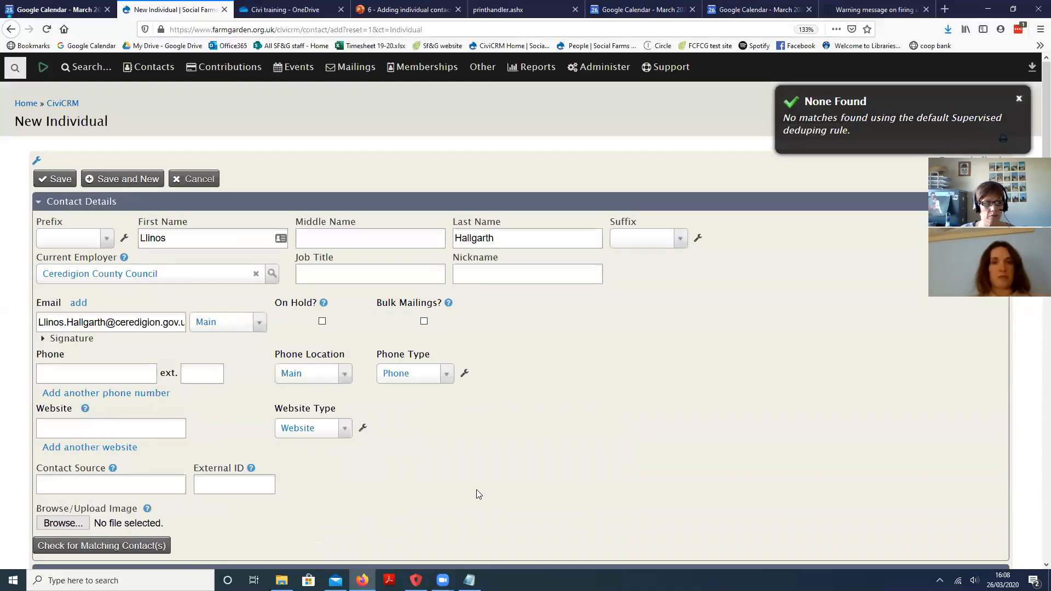
- Select the phone number in the contact's email signature in Windows Mail
click(336, 581)
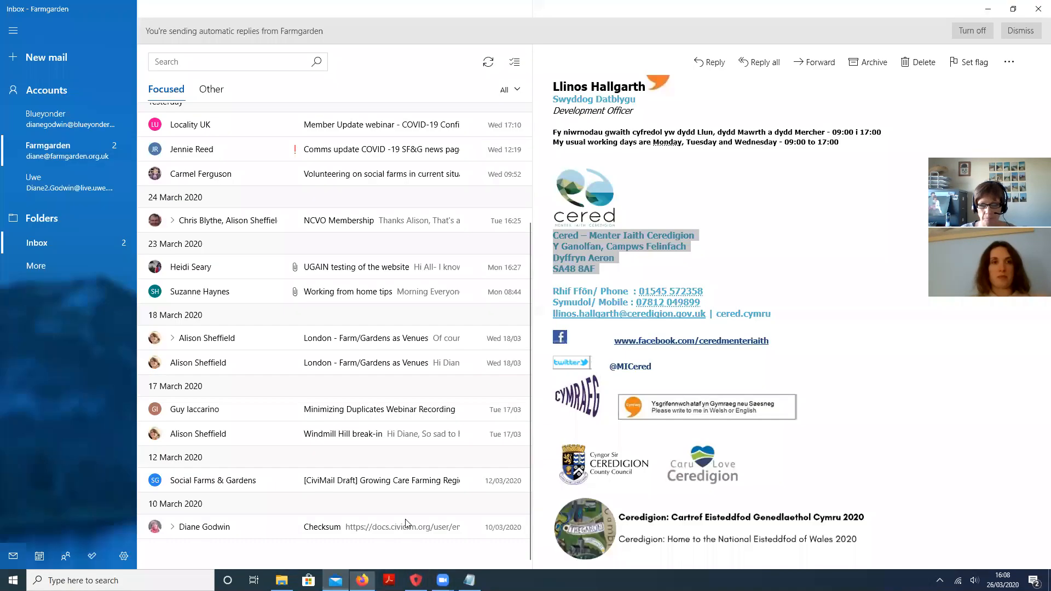
drag(703, 291, 640, 291)
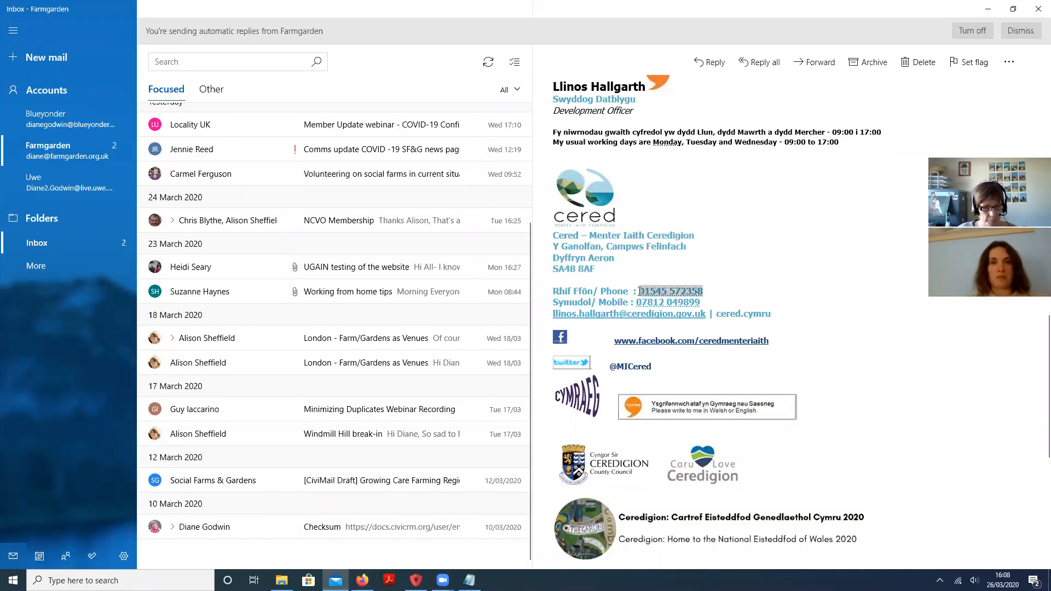
- Paste the copied office number into the Phone field and save the new contact
mouse_move(416, 581)
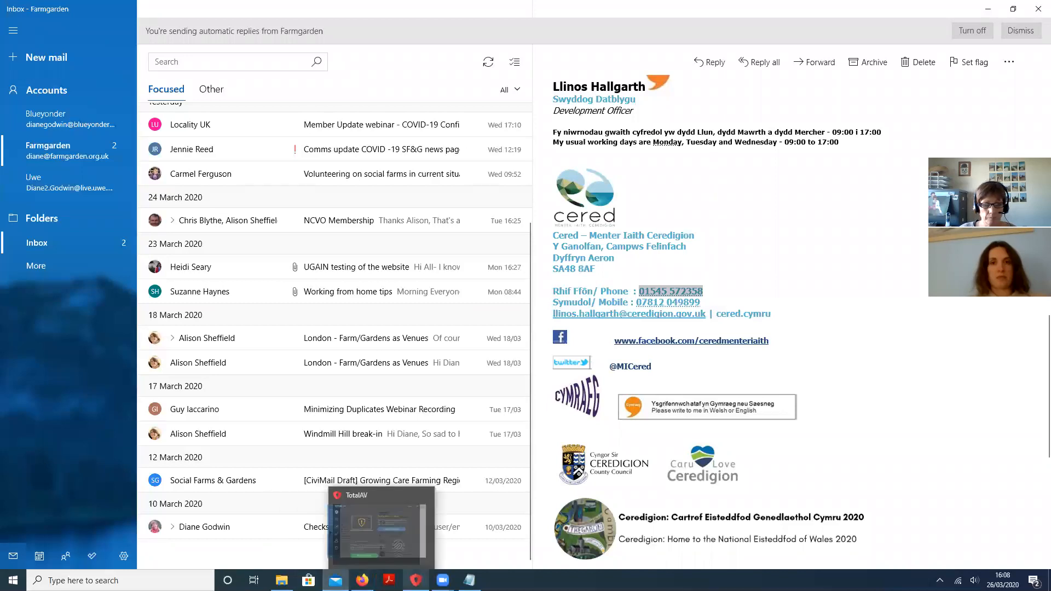
click(362, 581)
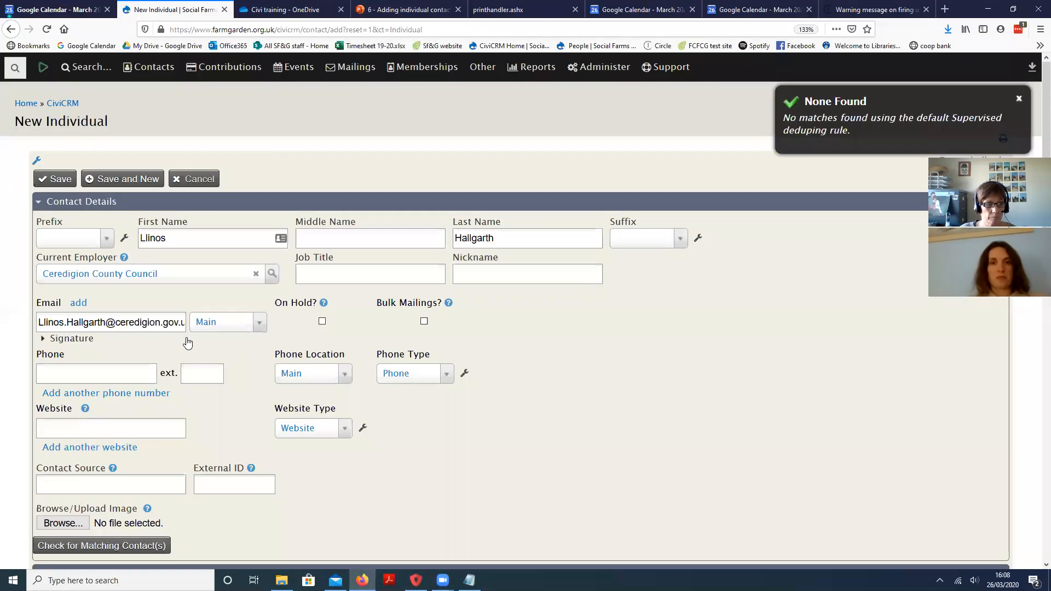
key(ctrl+v)
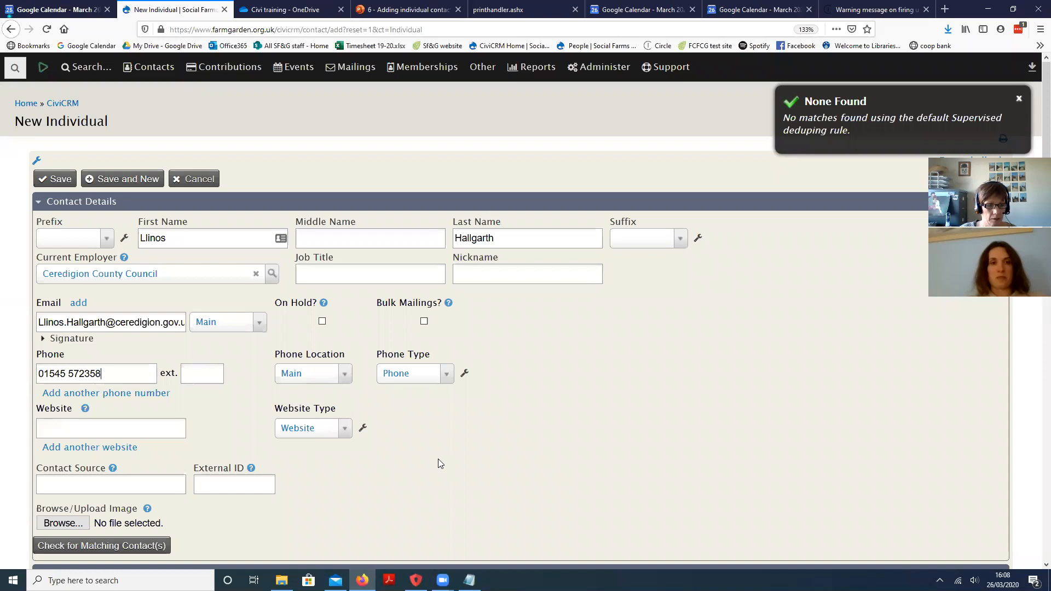
scroll(438, 459, down, 5)
scroll(438, 458, down, 10)
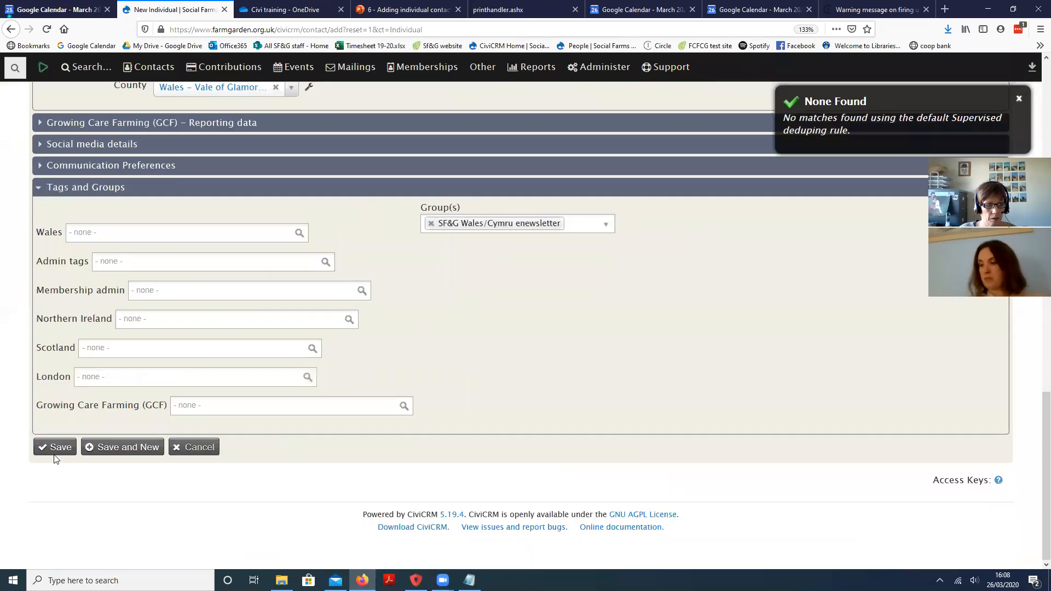
click(55, 448)
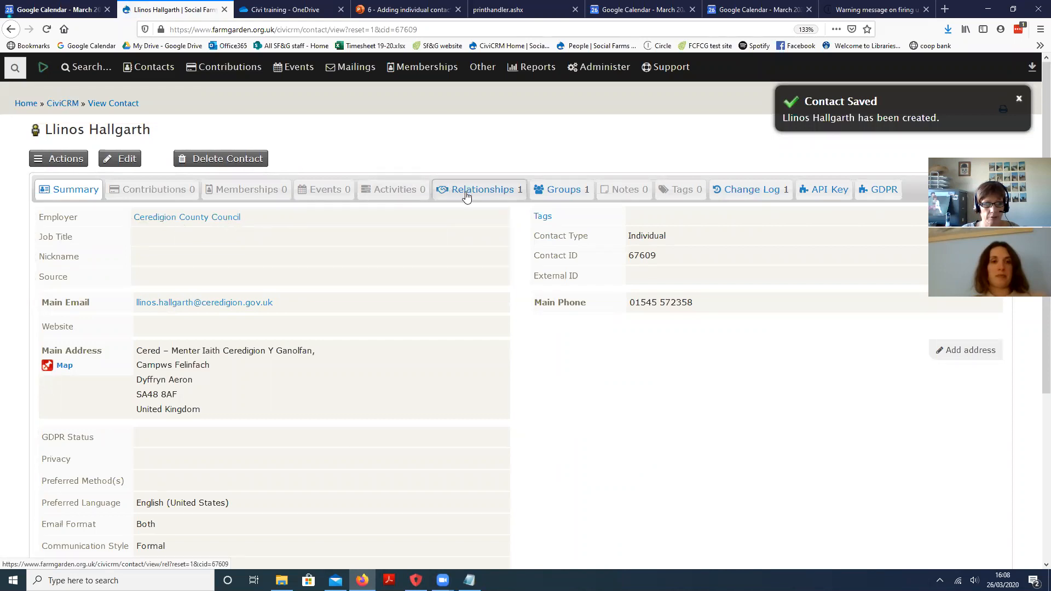
click(564, 193)
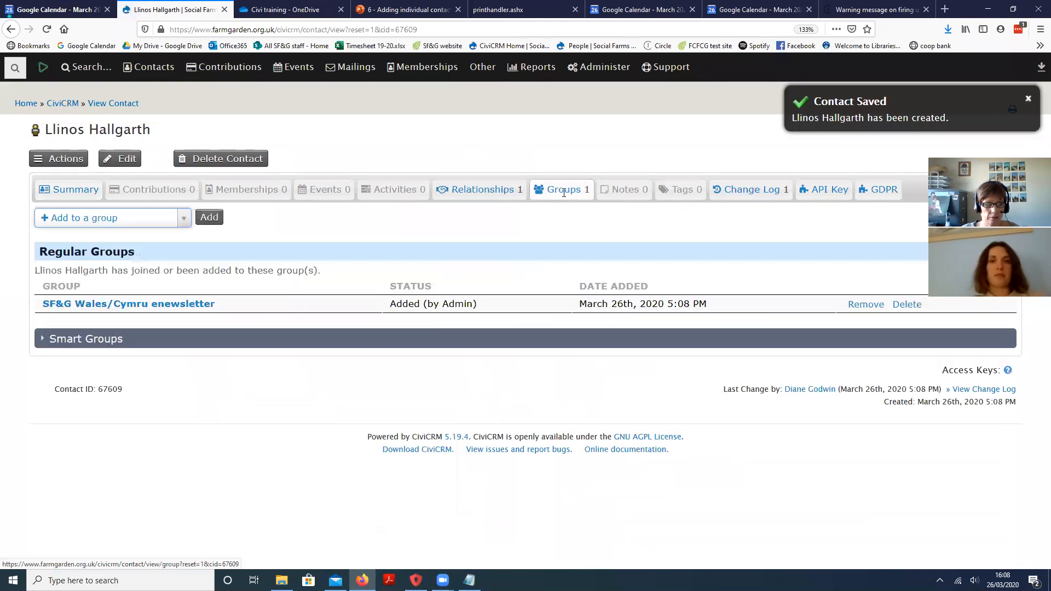
click(60, 191)
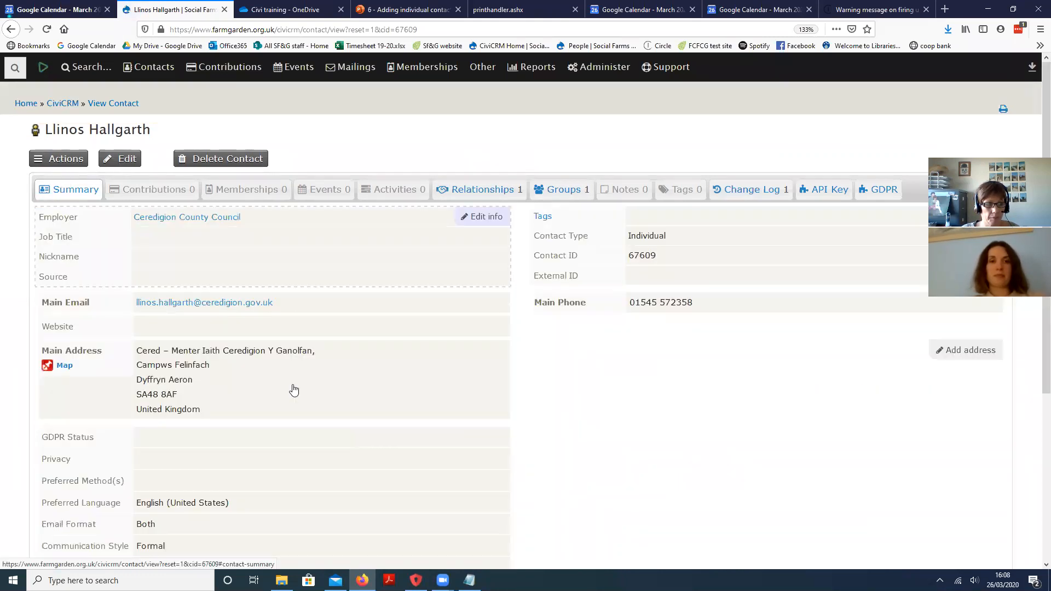
scroll(572, 356, down, 5)
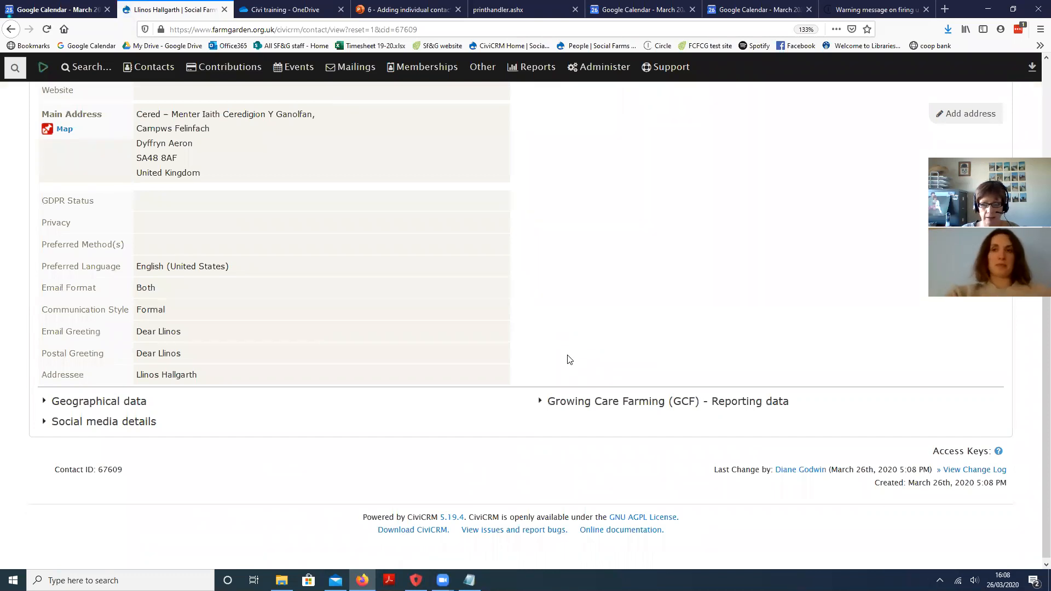
scroll(569, 360, up, 5)
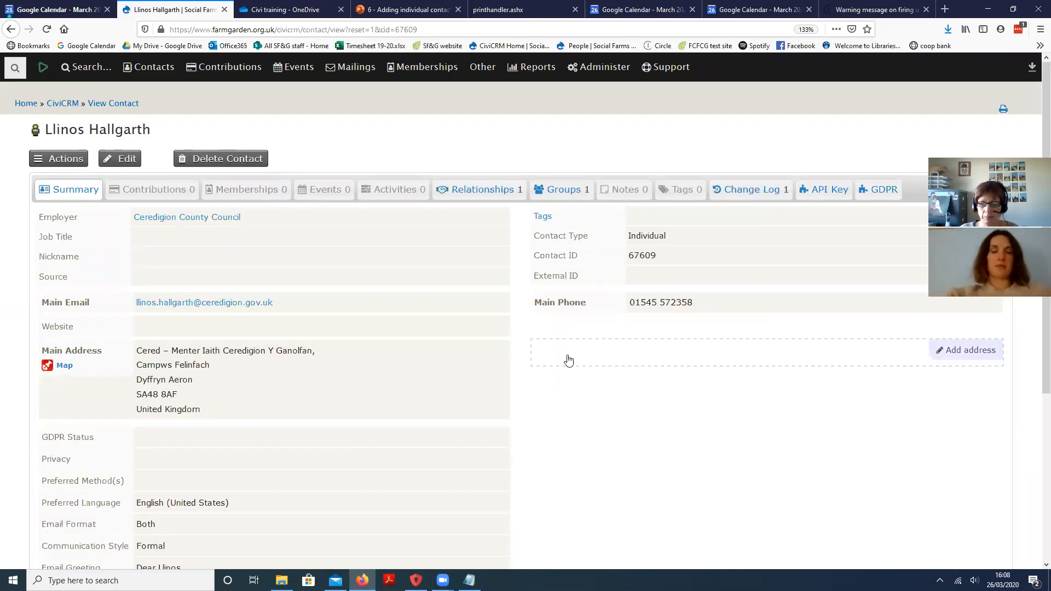
- On the contact's Activities tab, start a new Data Policy Acceptance activity from New Activity
click(391, 190)
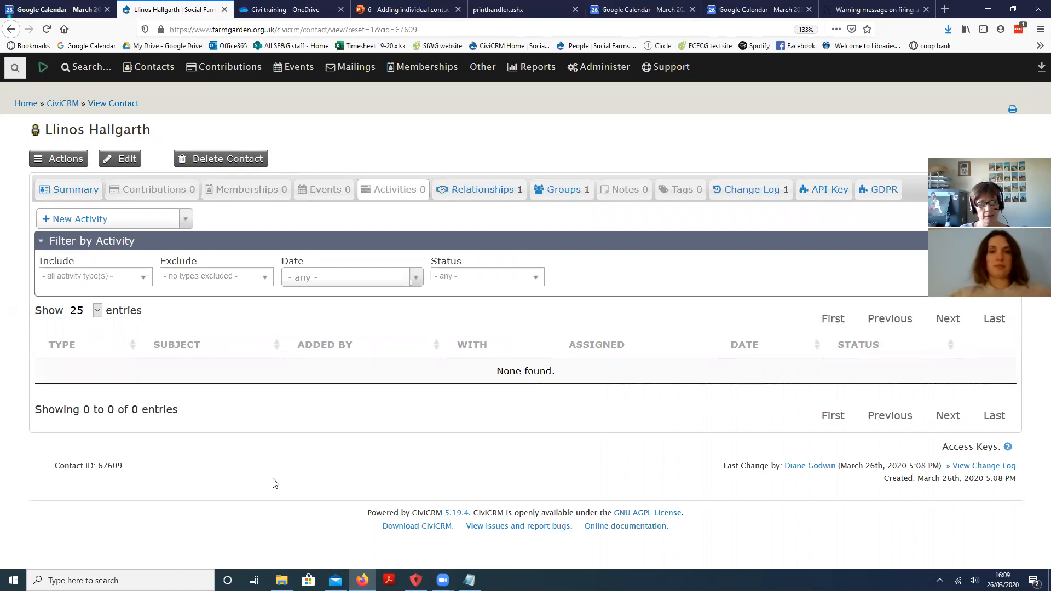
click(190, 221)
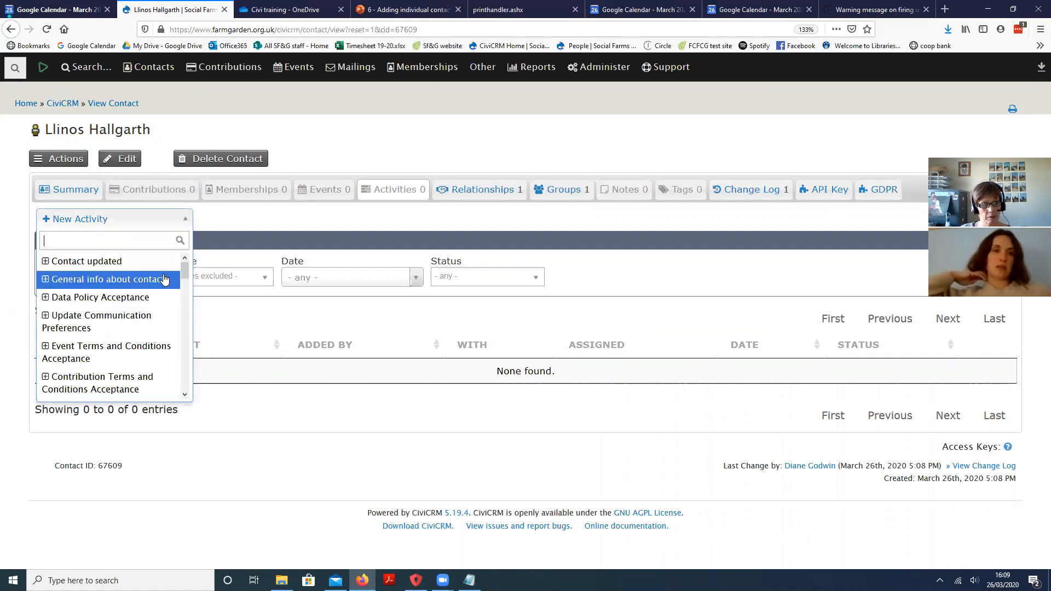
scroll(149, 324, down, 3)
scroll(150, 327, up, 1)
scroll(151, 327, down, 6)
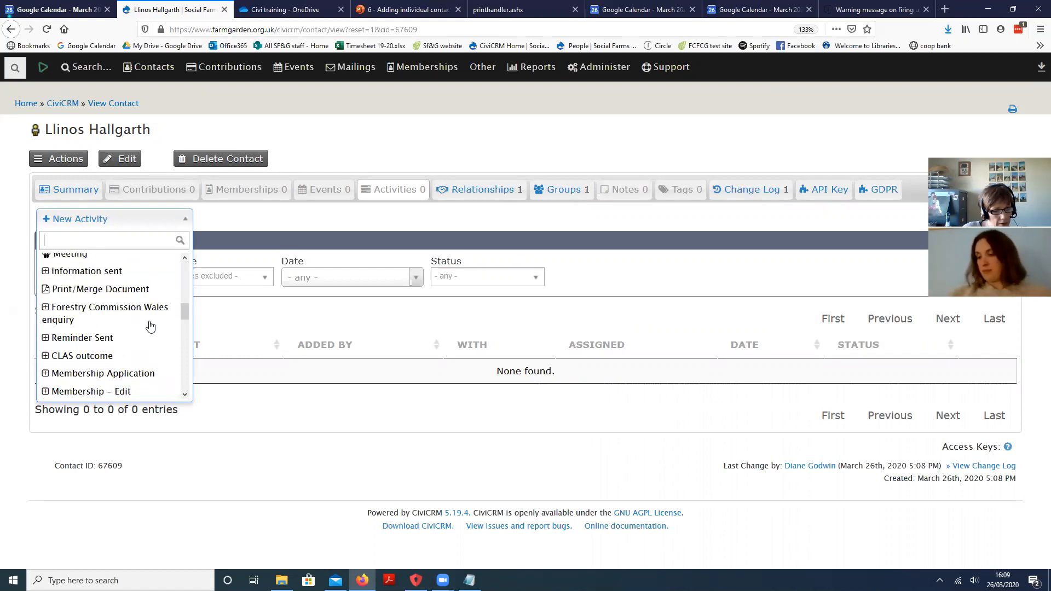
scroll(150, 327, down, 6)
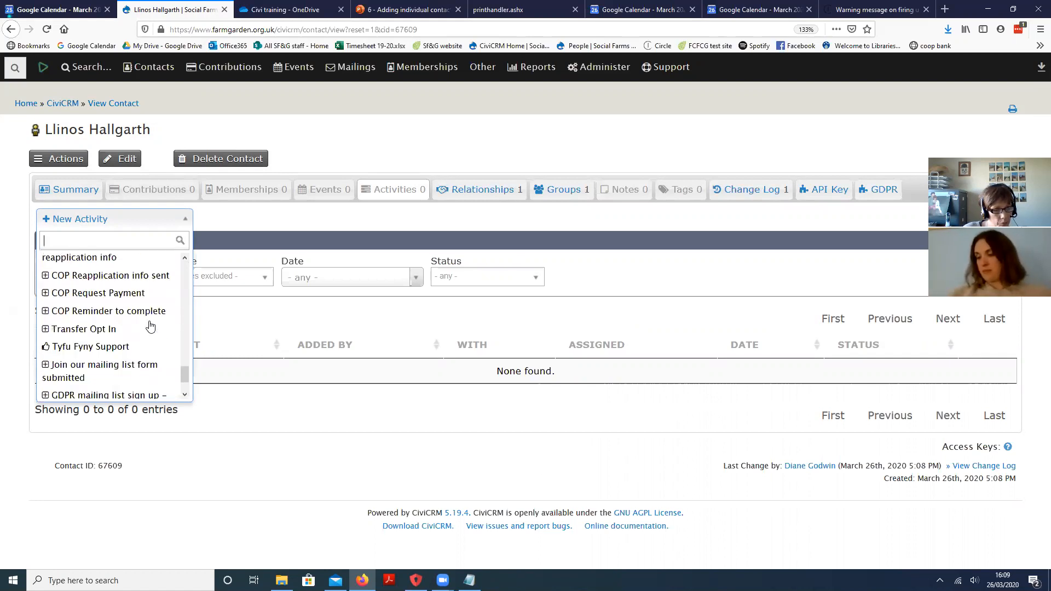
scroll(150, 326, down, 2)
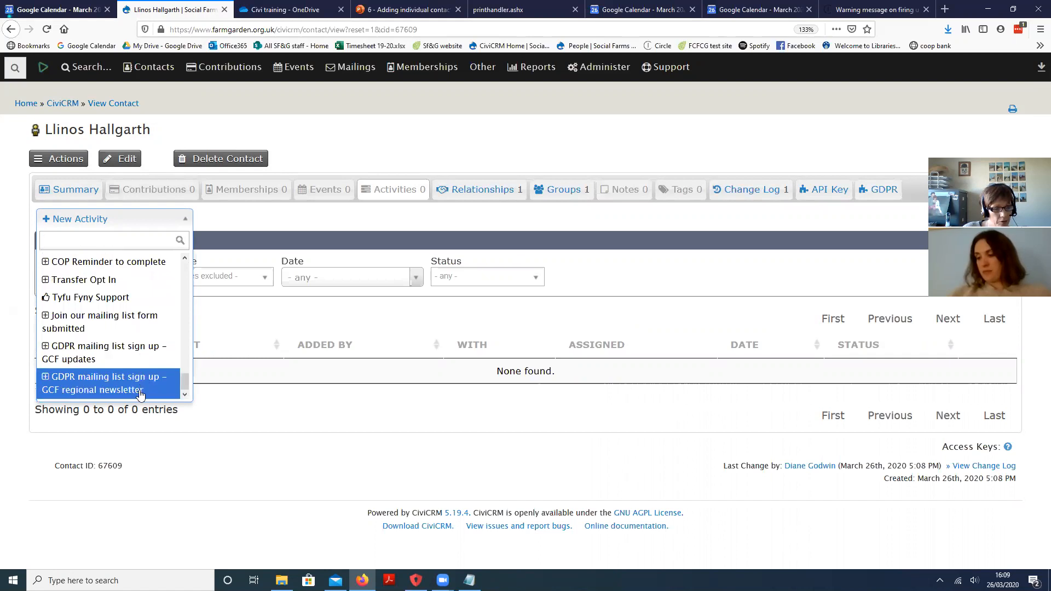
scroll(141, 389, up, 5)
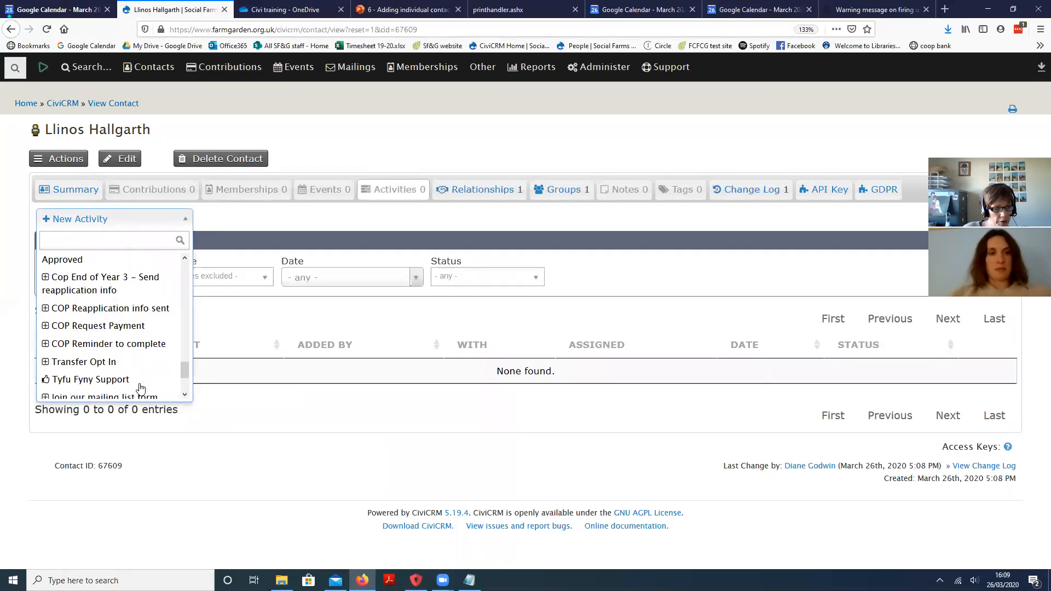
scroll(141, 389, up, 8)
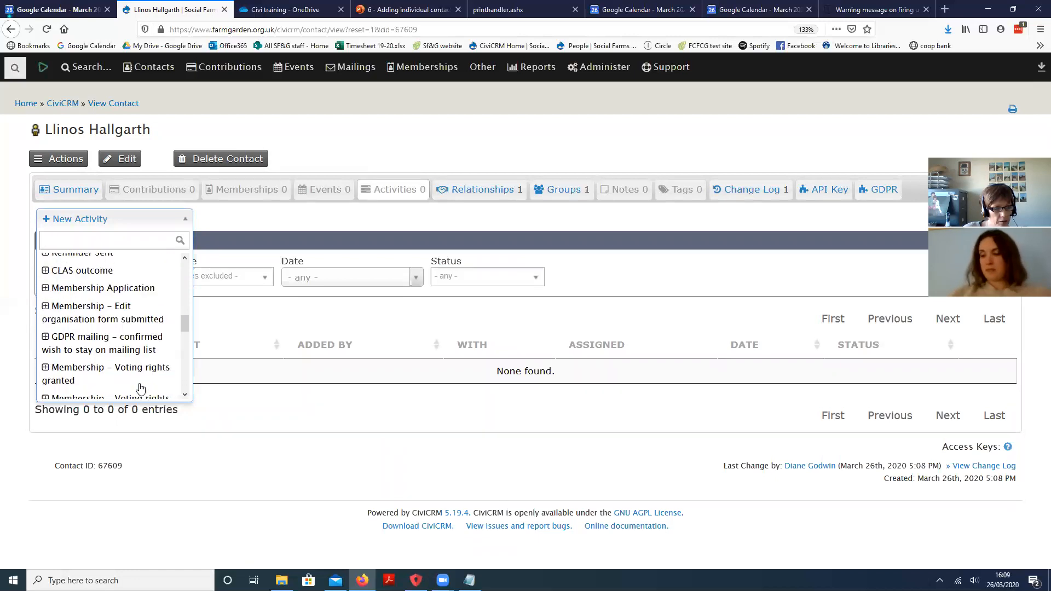
scroll(141, 389, up, 5)
scroll(141, 388, up, 6)
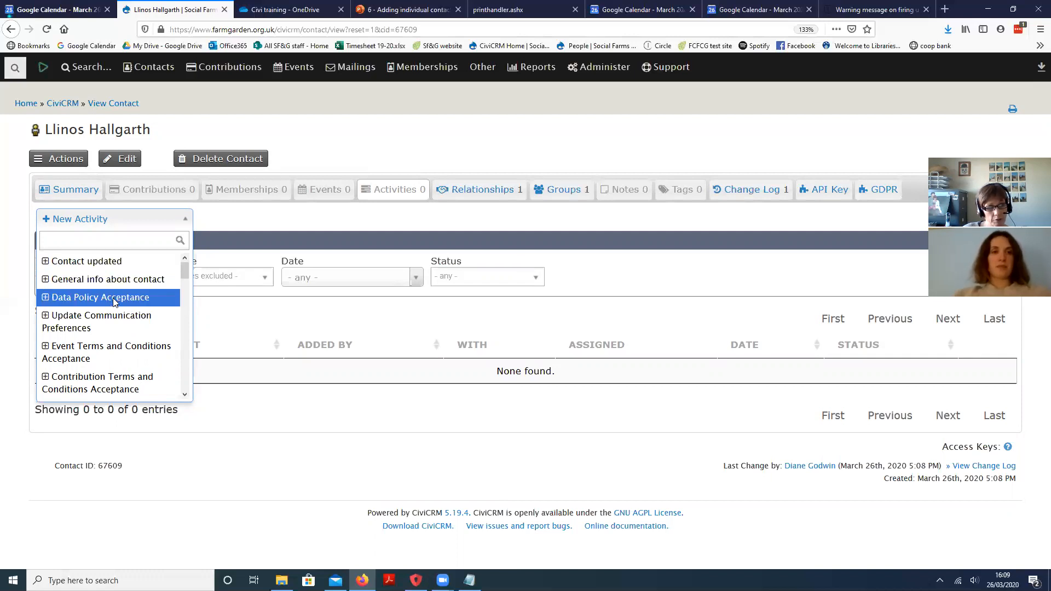
click(114, 299)
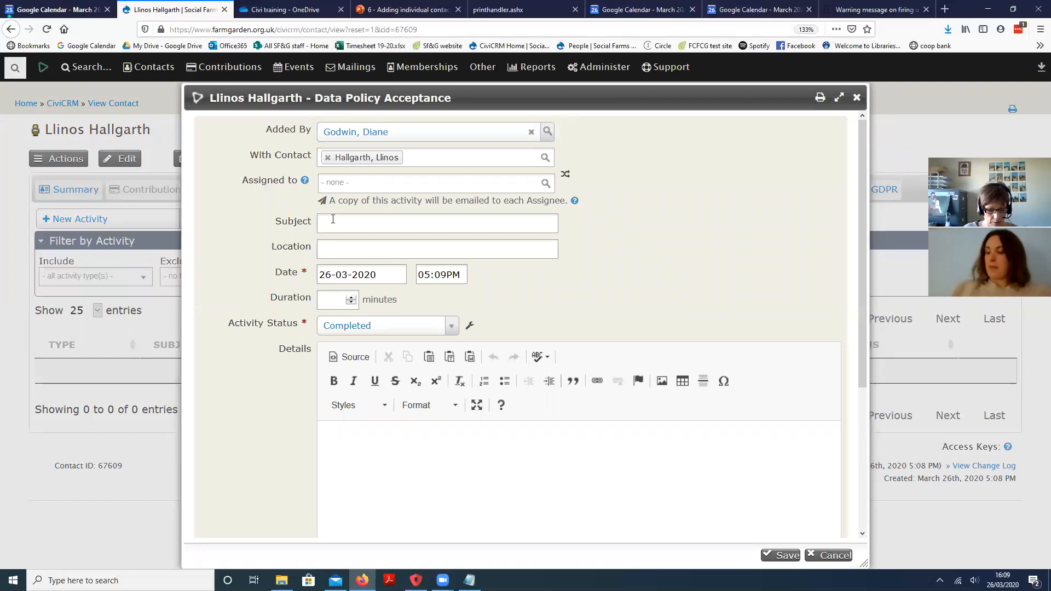
- Enter the subject 'GDPR - Reason added to Civi' and switch back to her email in Mail
text(GDPR)
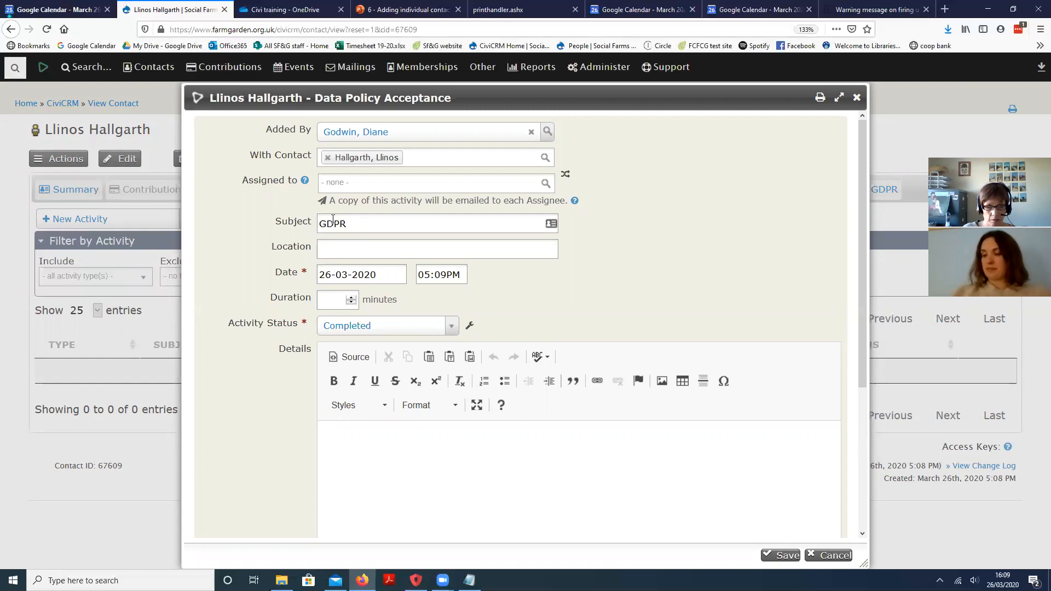
text( - Reason added to Civi)
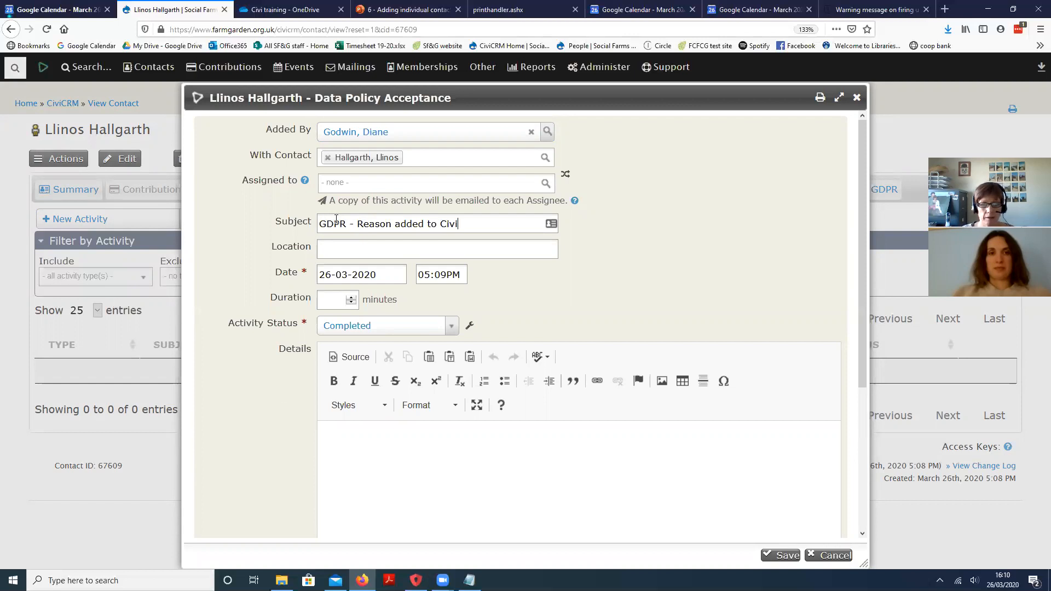
click(335, 580)
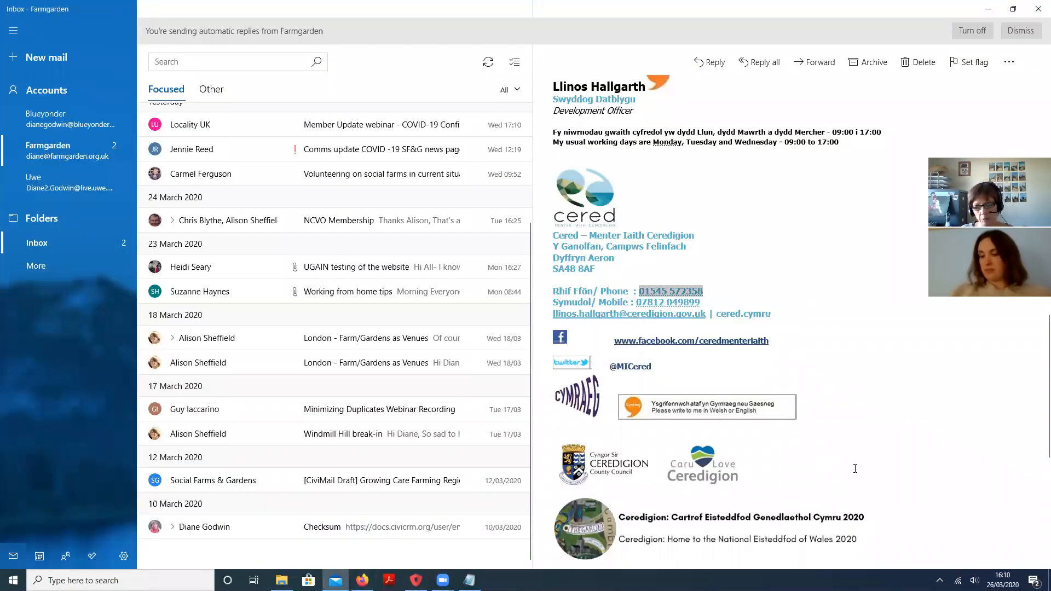
- Select the contact's forwarded request email and return to the activity's Details editor
mouse_move(780, 313)
mouse_down()
mouse_move(580, 193)
mouse_move(554, 65)
mouse_move(564, 193)
mouse_move(556, 237)
mouse_up()
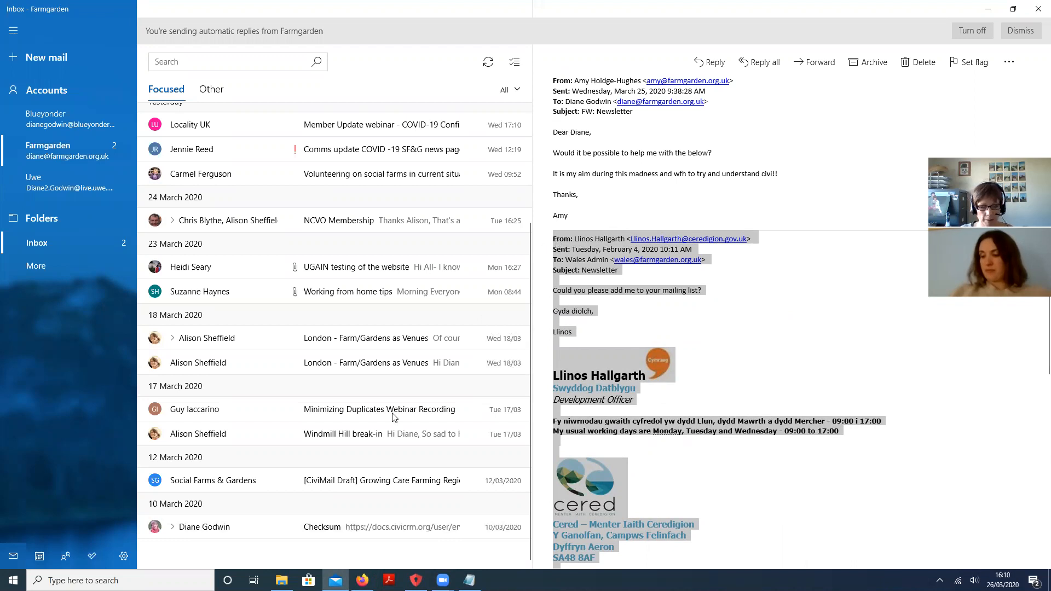
click(362, 580)
click(380, 442)
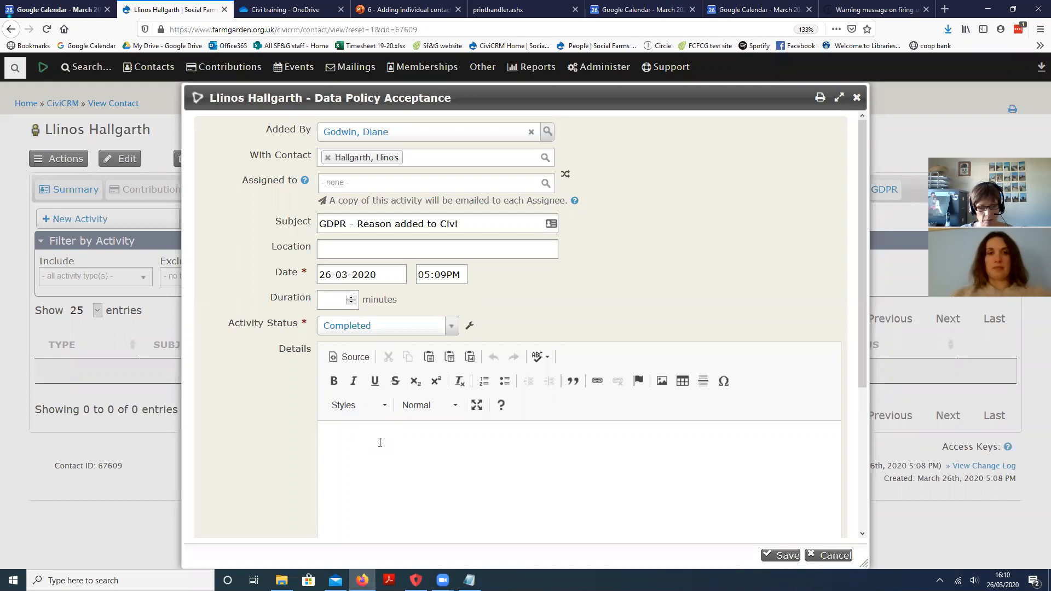
- Paste the request email into Details and remove the extra blank lines
key(ctrl+v)
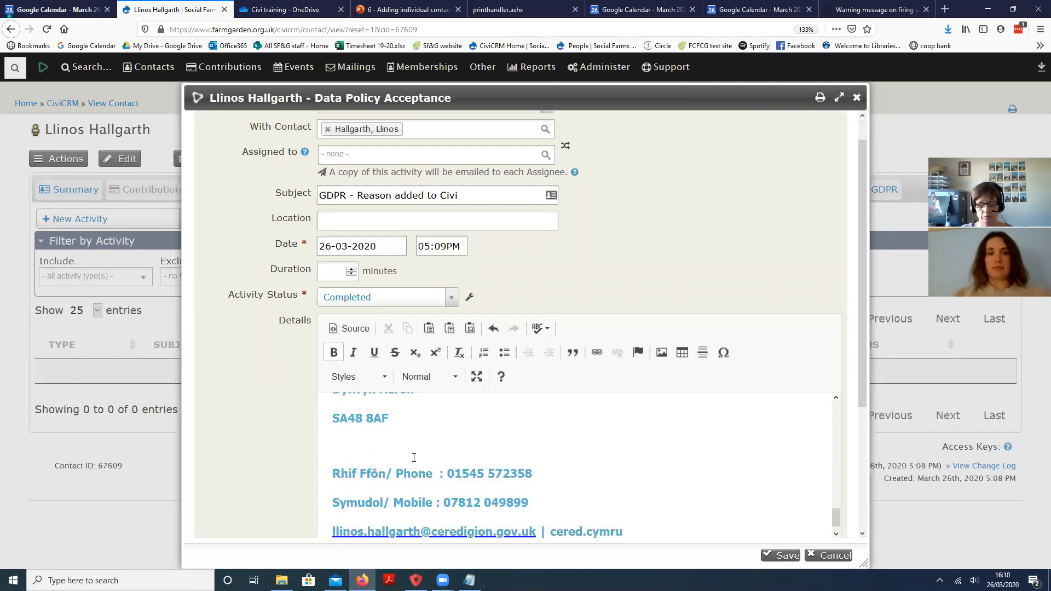
scroll(518, 460, up, 10)
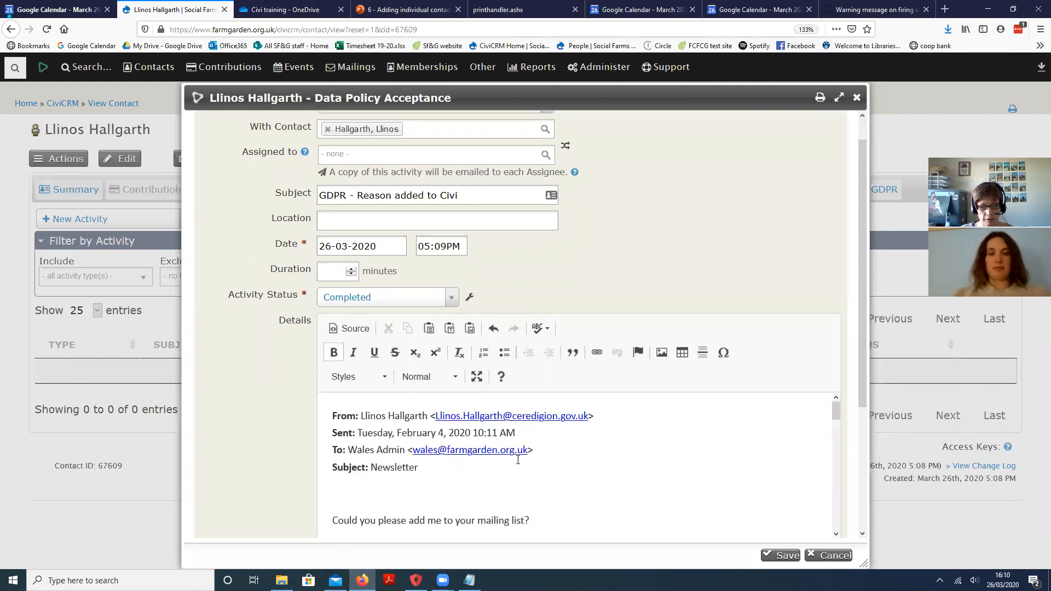
scroll(518, 460, down, 3)
click(396, 474)
key(BackSpace)
click(358, 420)
key(BackSpace)
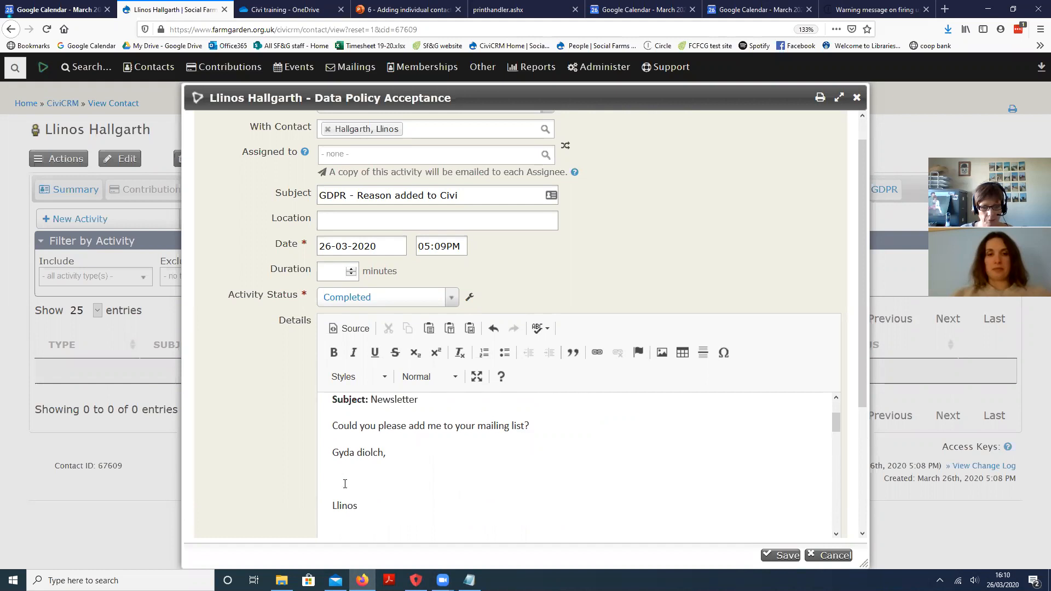
key(BackSpace)
- Delete the empty image box and the broken signature image from the pasted email
scroll(468, 438, down, 3)
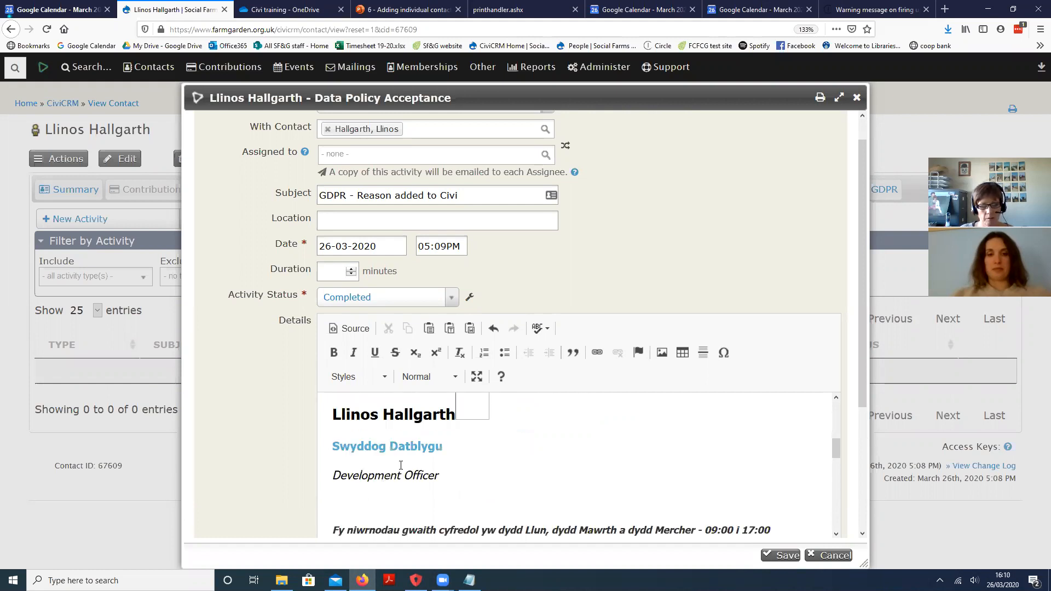
click(471, 404)
key(Delete)
scroll(476, 465, down, 3)
click(406, 508)
key(Delete)
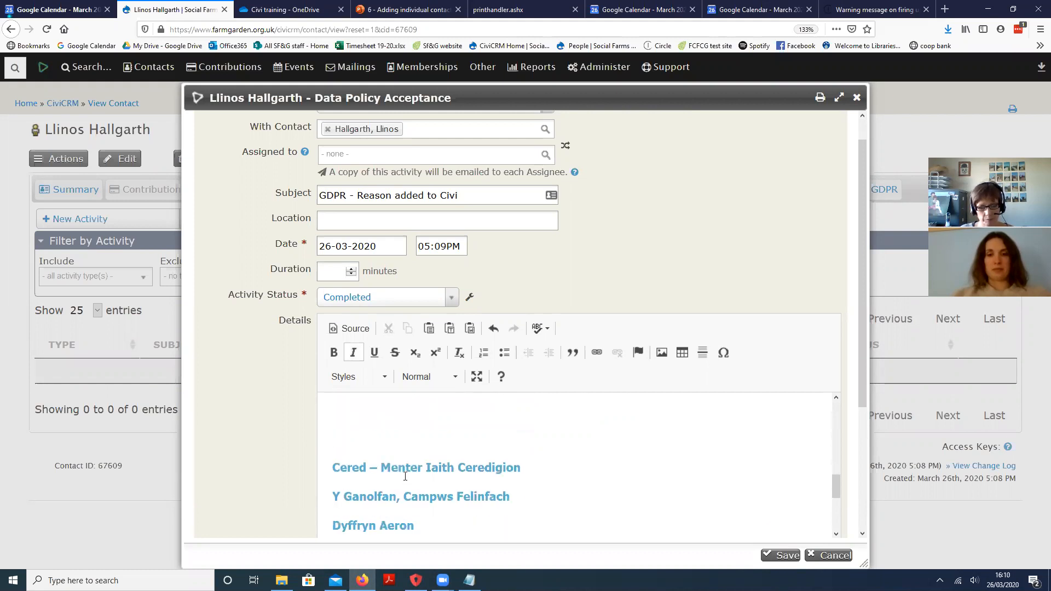
- Save the Data Policy Acceptance activity
scroll(405, 475, down, 1)
scroll(406, 475, up, 5)
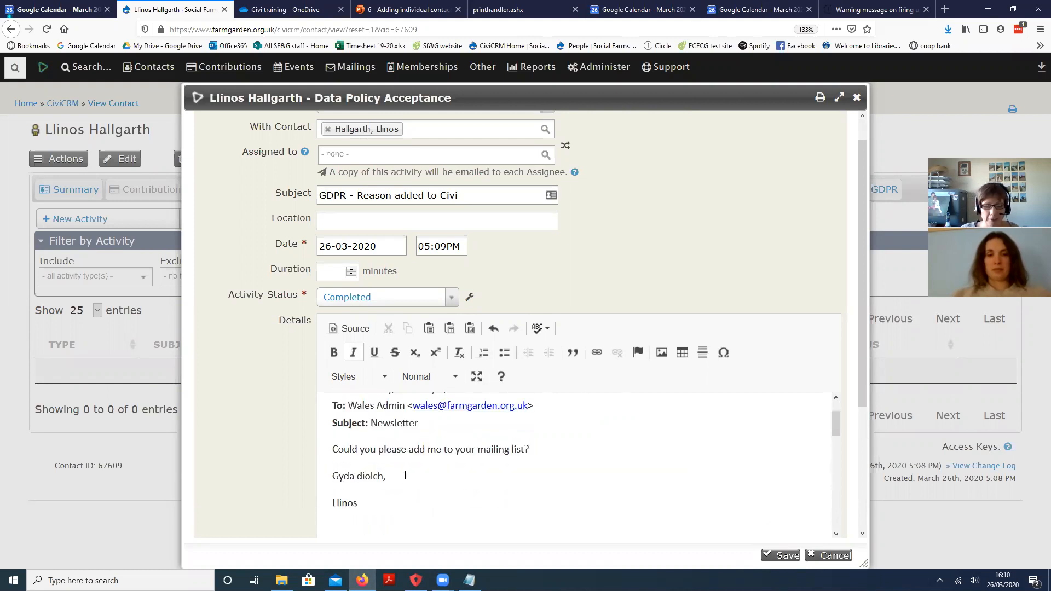
scroll(439, 476, up, 2)
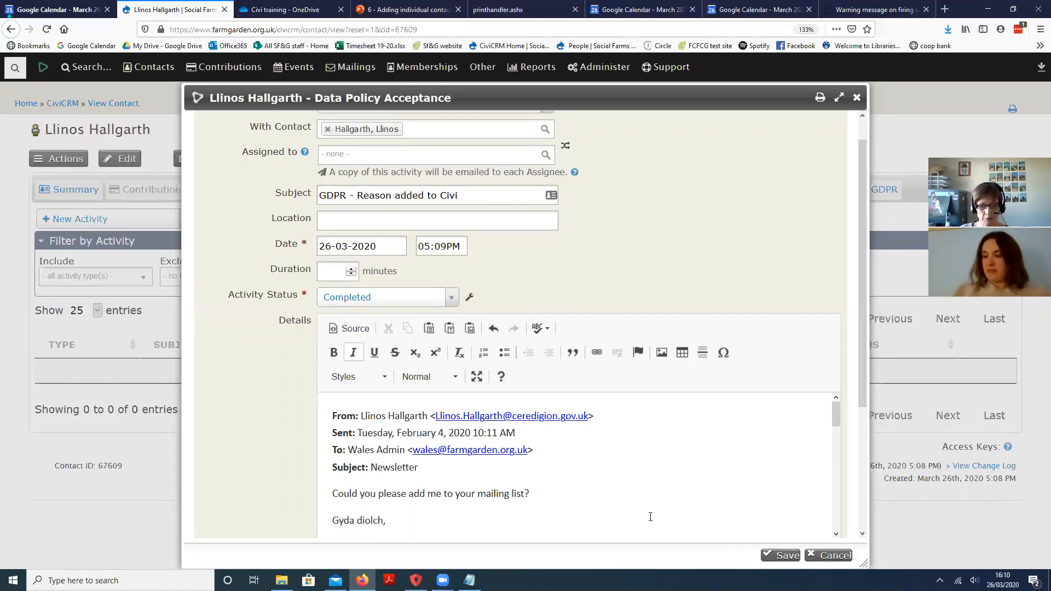
click(782, 556)
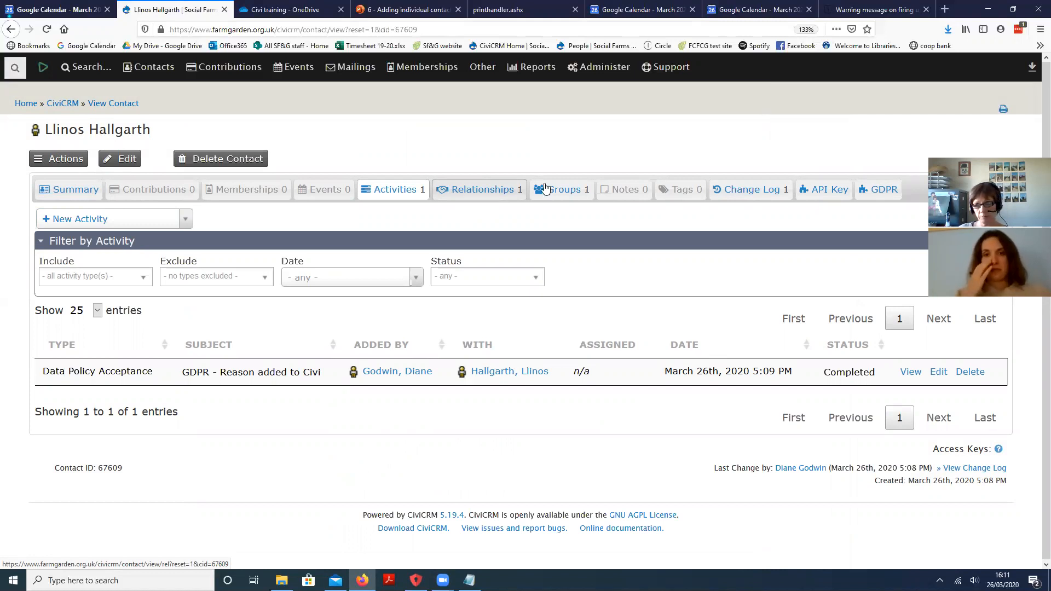
- Review the GDPR tab showing the data policy acceptance and the enewsletter group marked Added
click(879, 189)
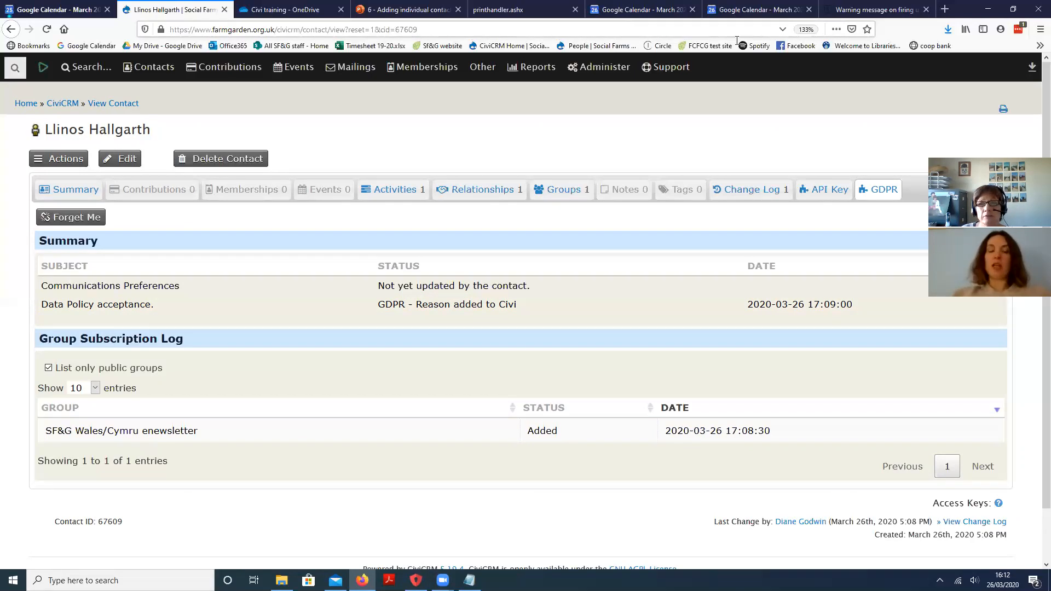
click(630, 68)
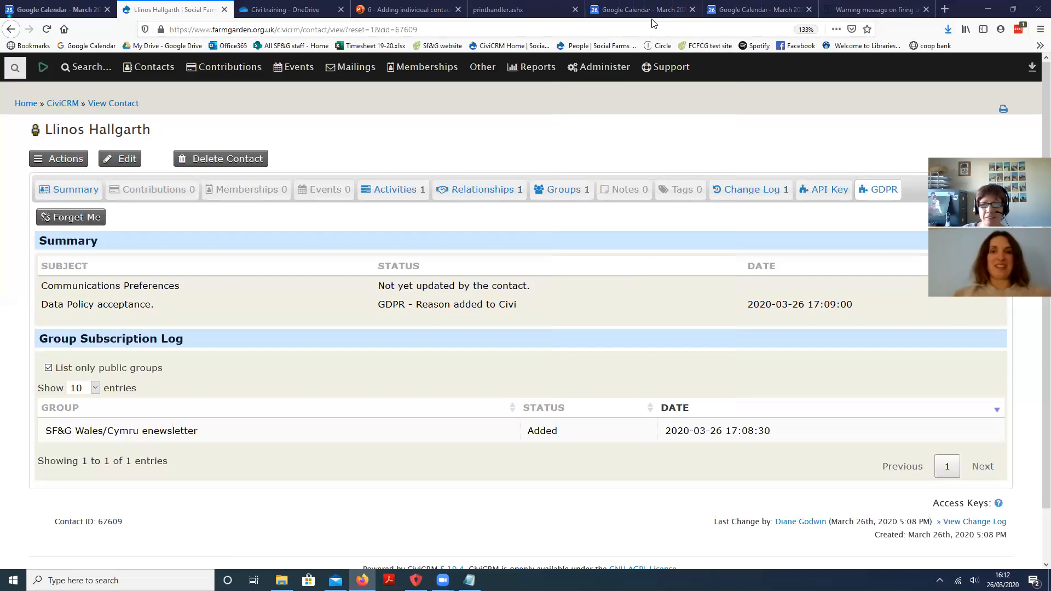
mouse_move(469, 582)
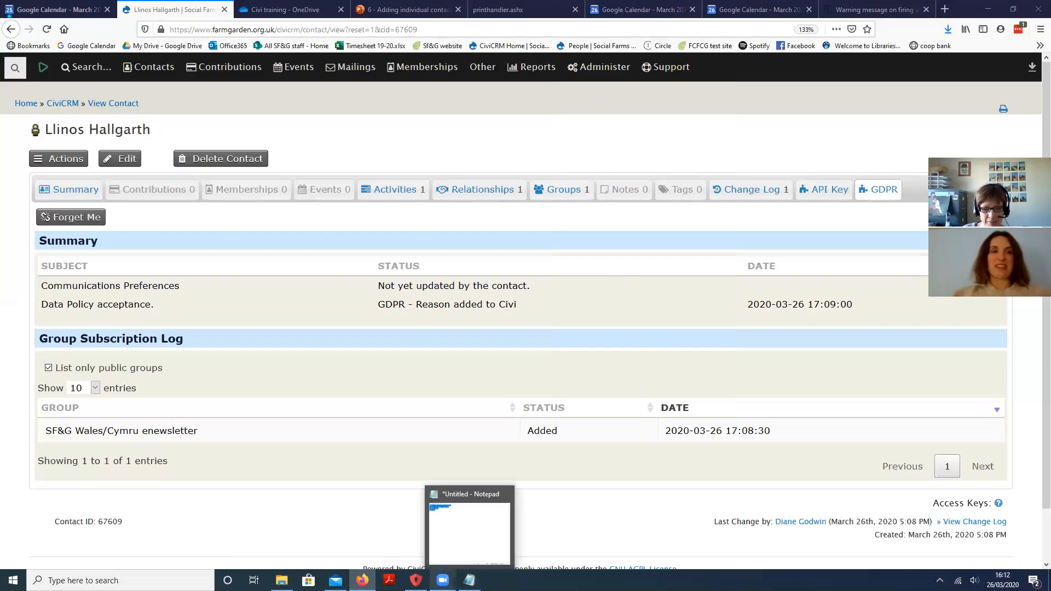